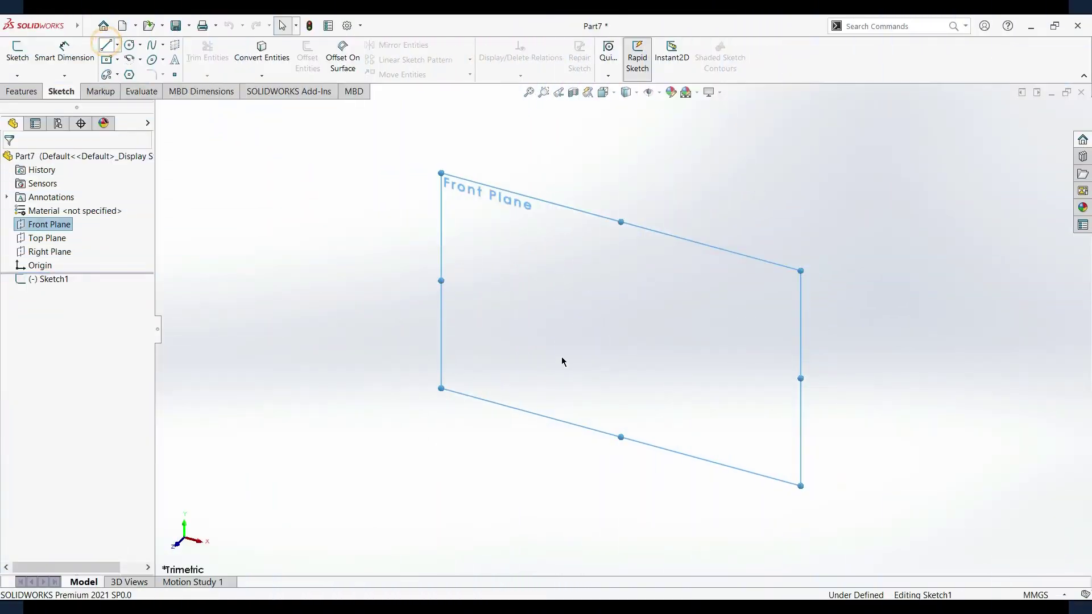
Step: Sketch a vertical line rising from the origin on the Front Plane
{"action": "key", "text": "l"}
{"action": "left_click", "coordinate": [586, 360]}
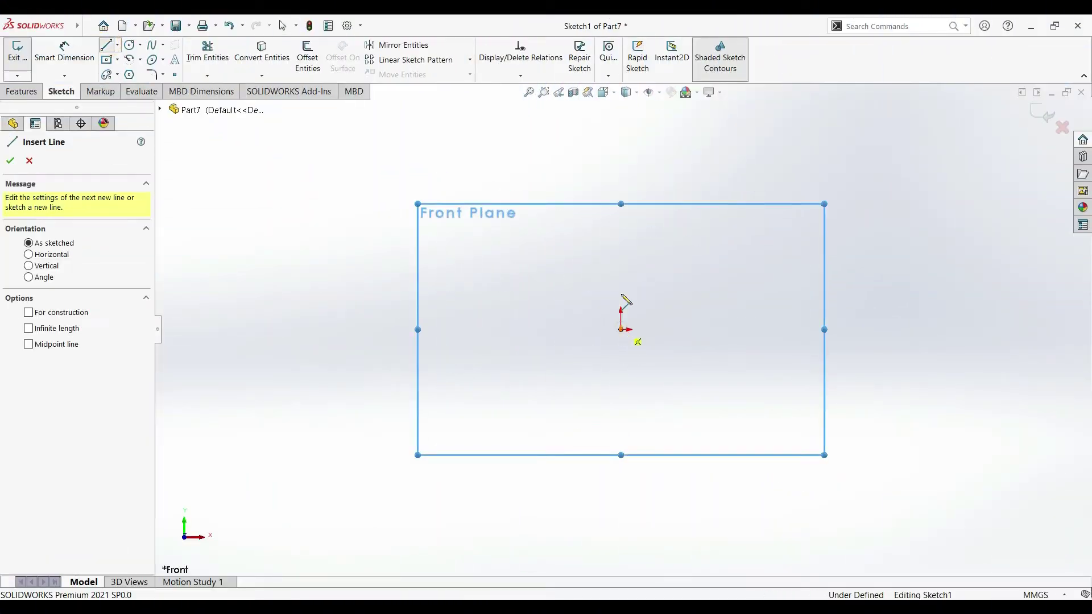
{"action": "key", "text": "Escape"}
{"action": "left_click", "coordinate": [620, 328]}
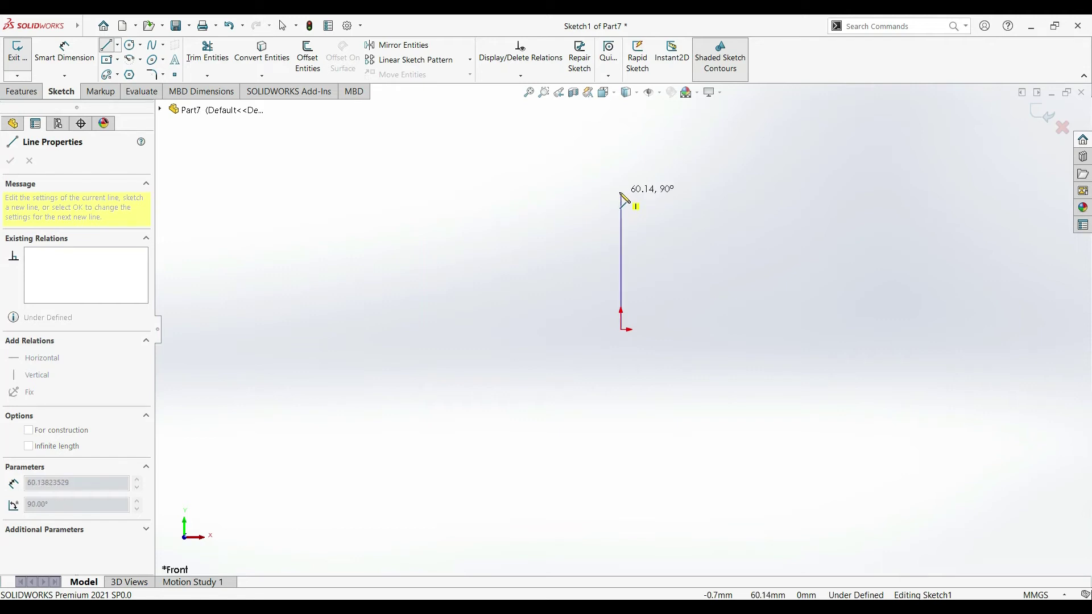
{"action": "left_click", "coordinate": [621, 192]}
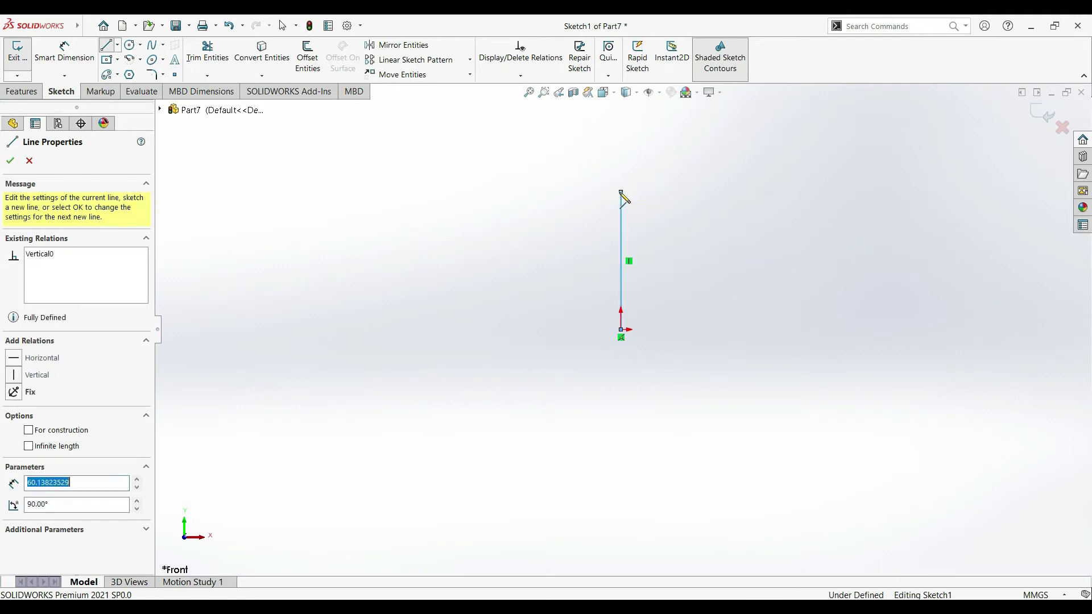
{"action": "left_click", "coordinate": [27, 161]}
Step: Dimension the vertical line's length to 100 mm
{"action": "left_click", "coordinate": [65, 51]}
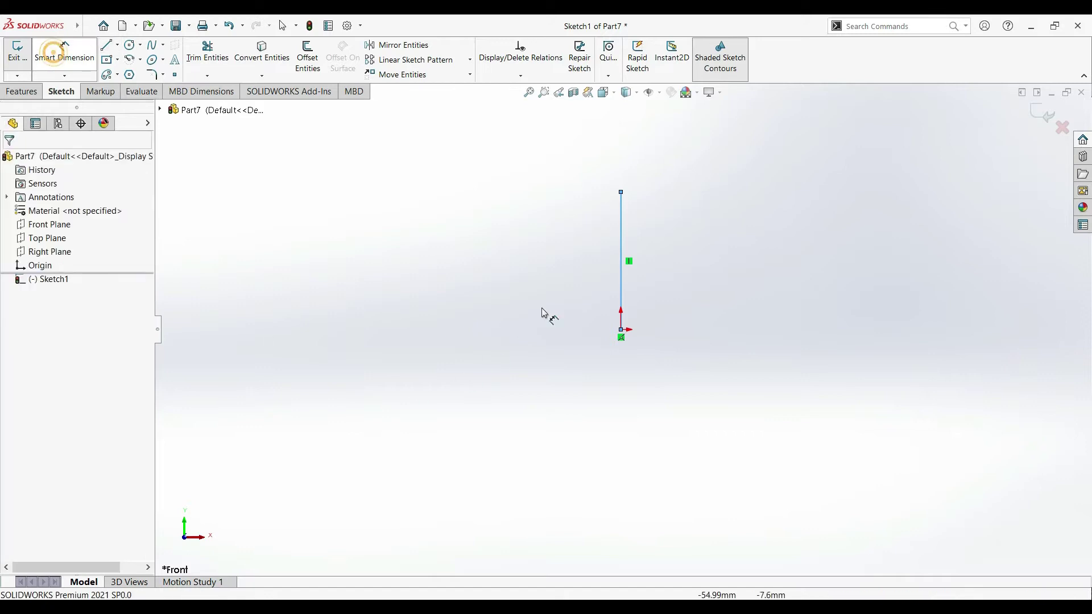
{"action": "left_click", "coordinate": [620, 301]}
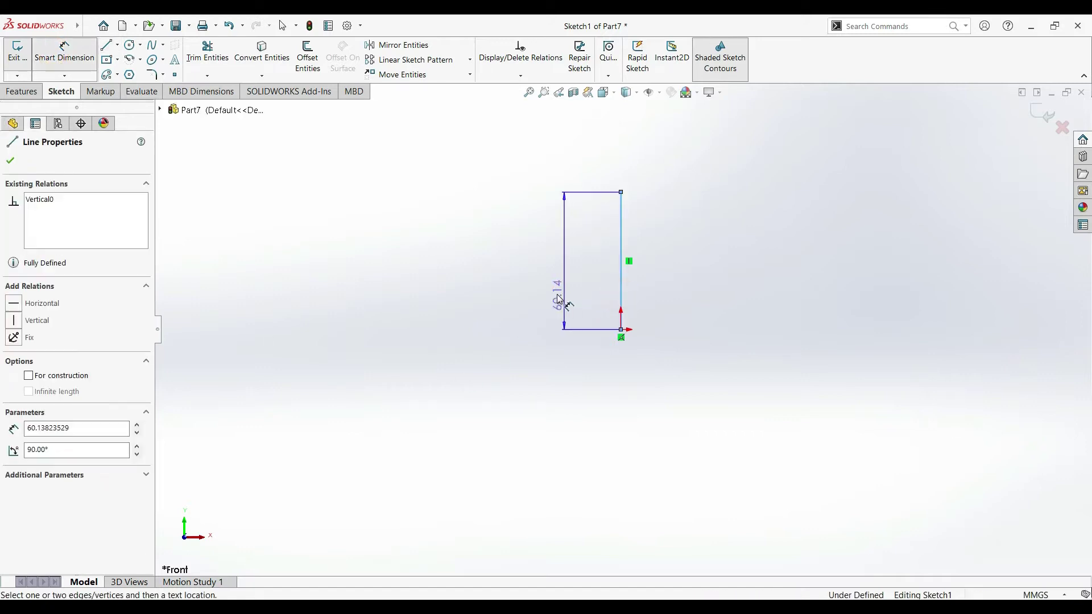
{"action": "left_click", "coordinate": [553, 297]}
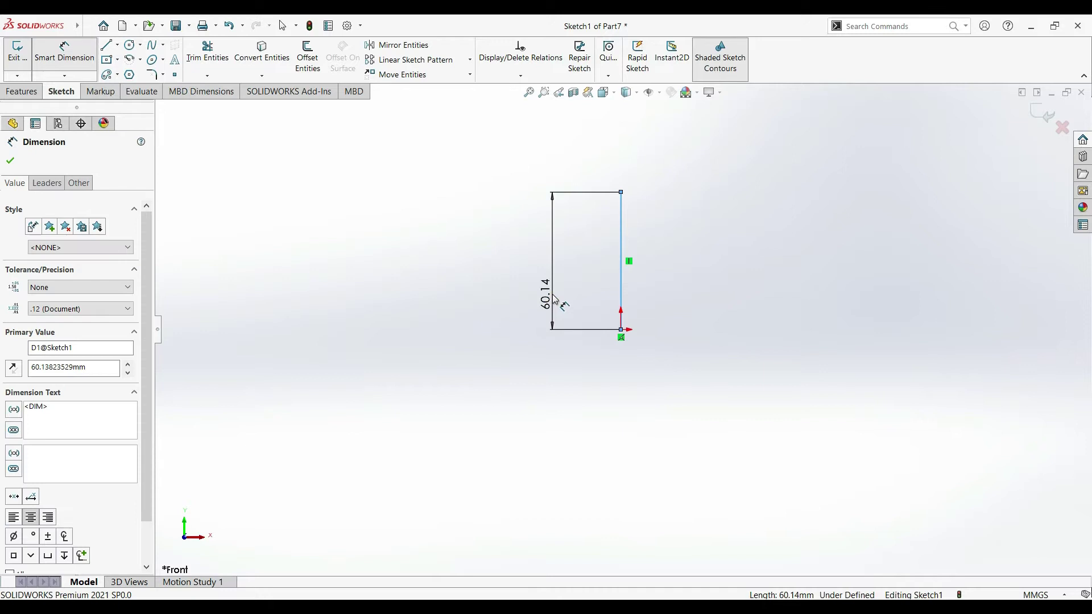
{"action": "left_click", "coordinate": [565, 311]}
{"action": "double_click", "coordinate": [565, 311]}
{"action": "type", "text": "1"}
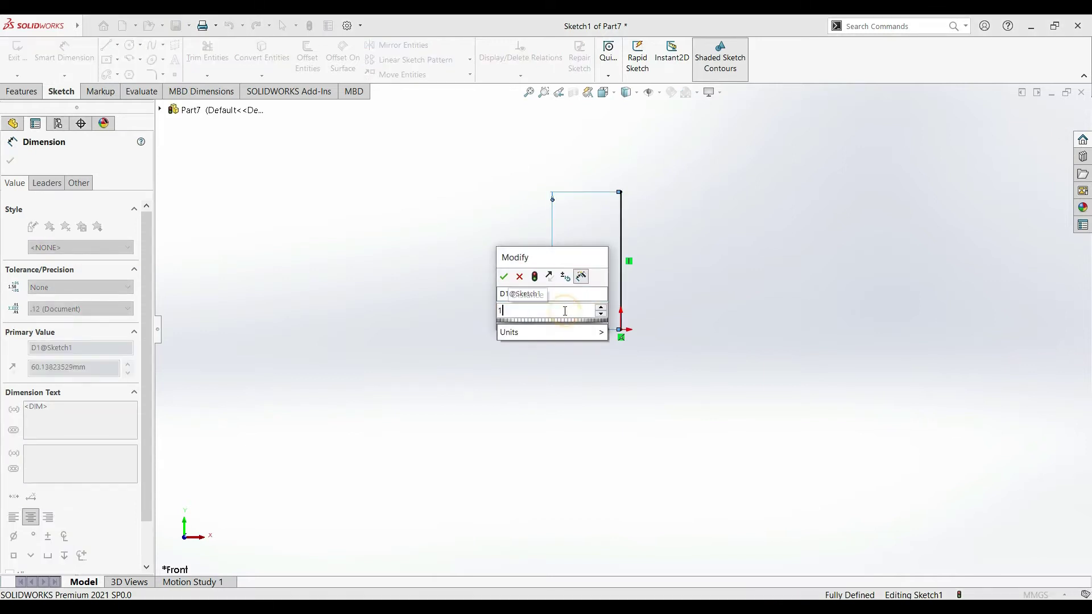
{"action": "type", "text": "00"}
{"action": "key", "text": "Return"}
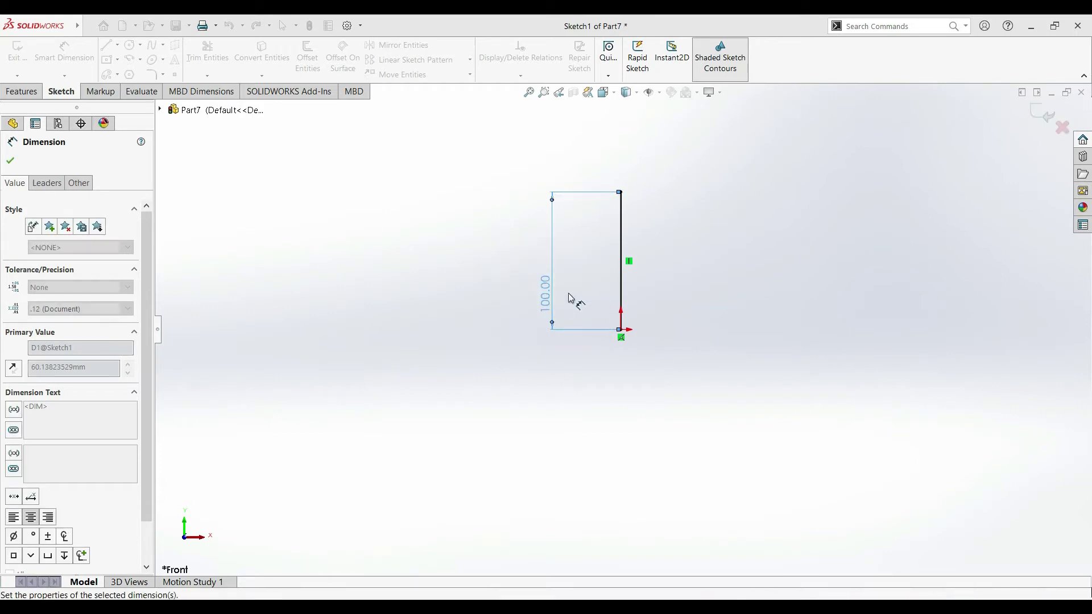
{"action": "left_click", "coordinate": [10, 161]}
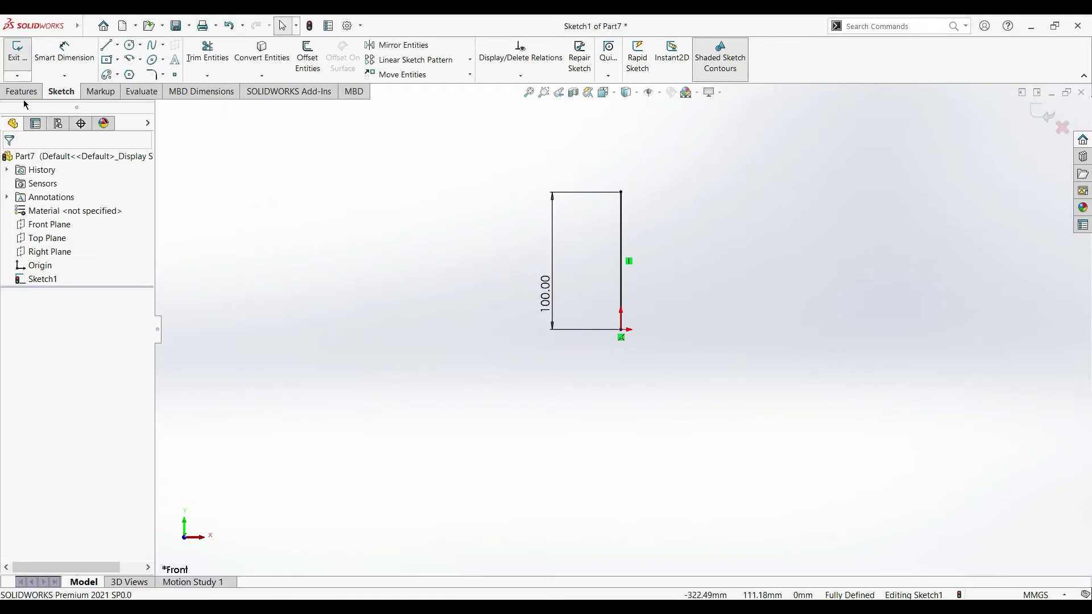
Step: Exit the line sketch and start a new sketch on the Front Plane
{"action": "left_click", "coordinate": [18, 54]}
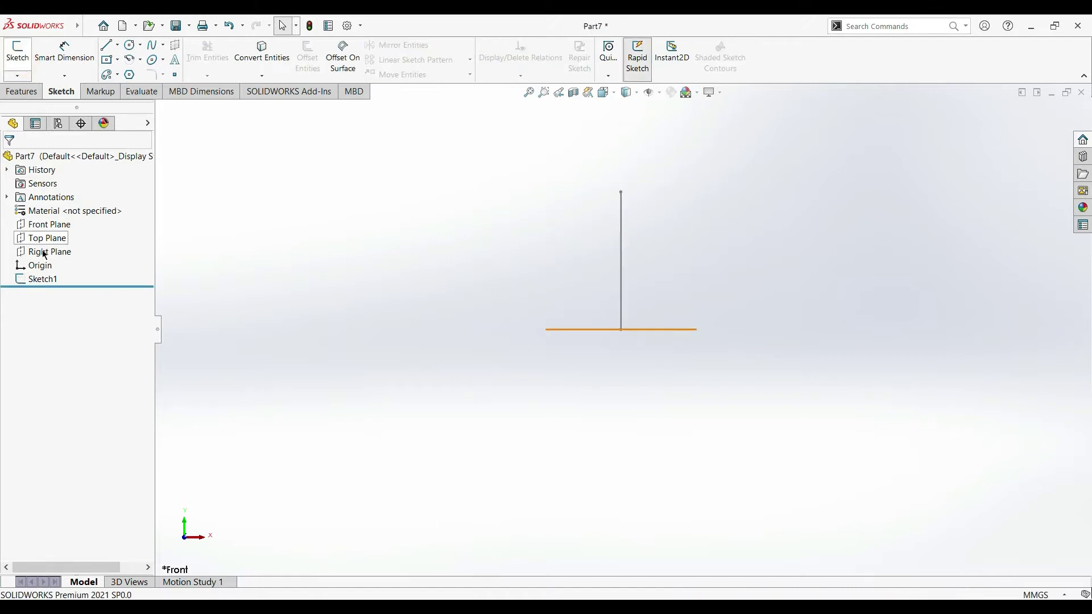
{"action": "left_click", "coordinate": [45, 224]}
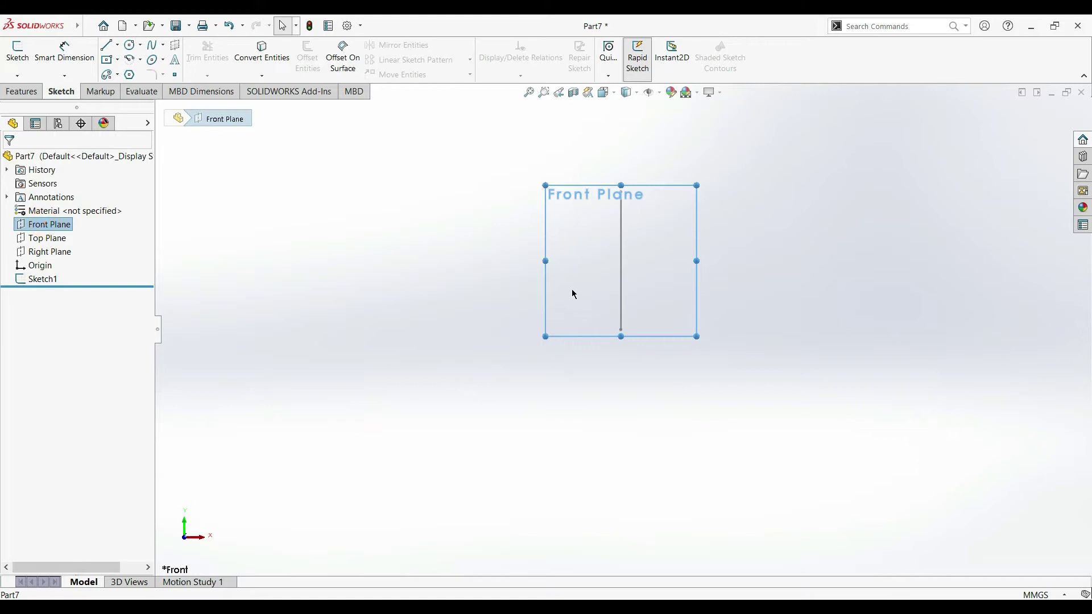
{"action": "left_click", "coordinate": [13, 61]}
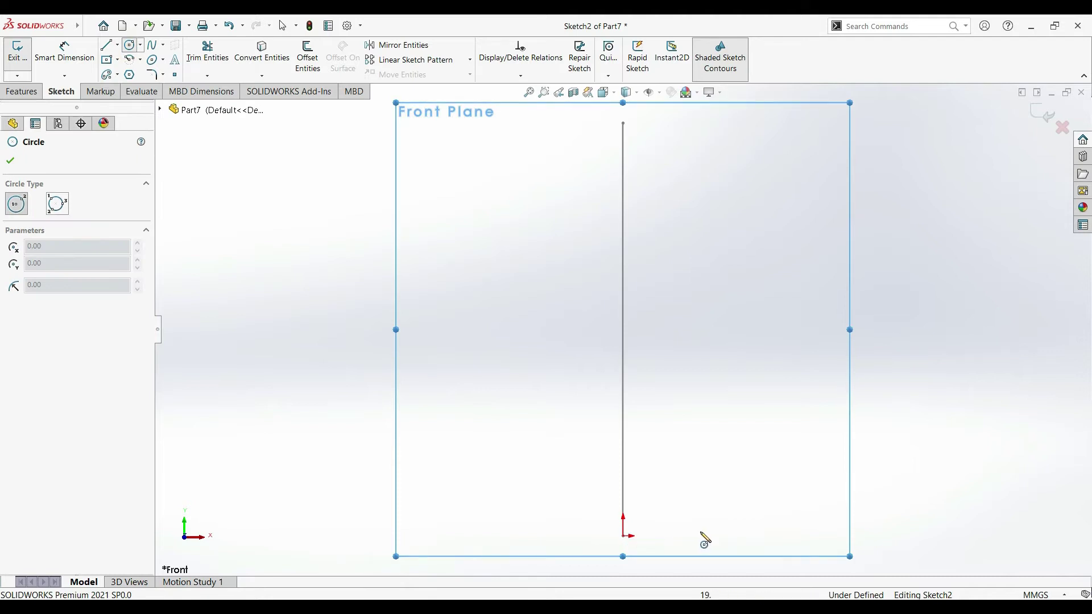
Step: Draw a small circle centred to the right of the origin
{"action": "left_click", "coordinate": [711, 535]}
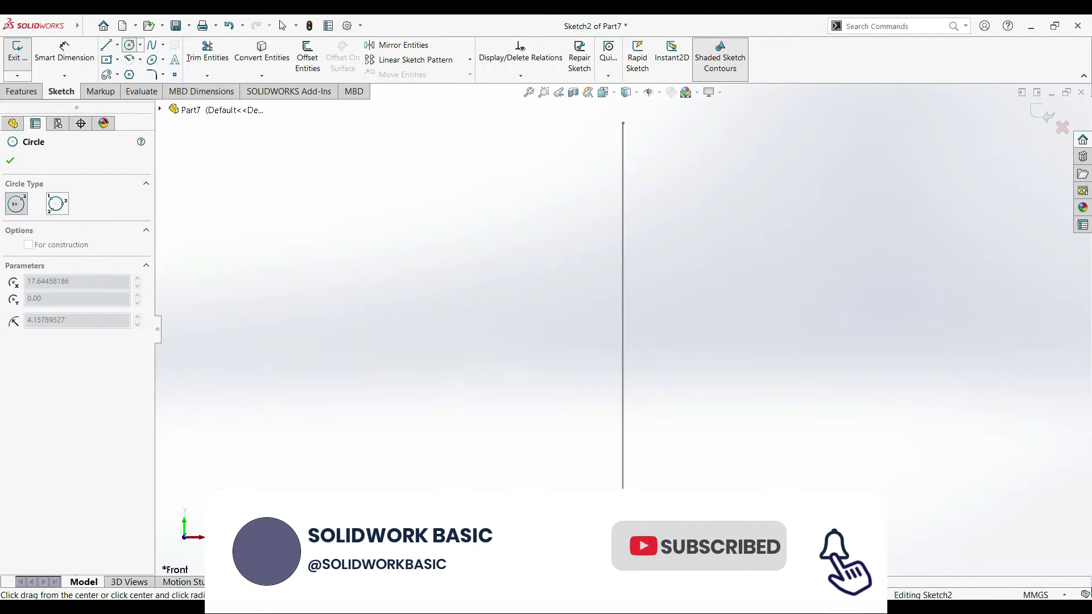
{"action": "left_click", "coordinate": [697, 520]}
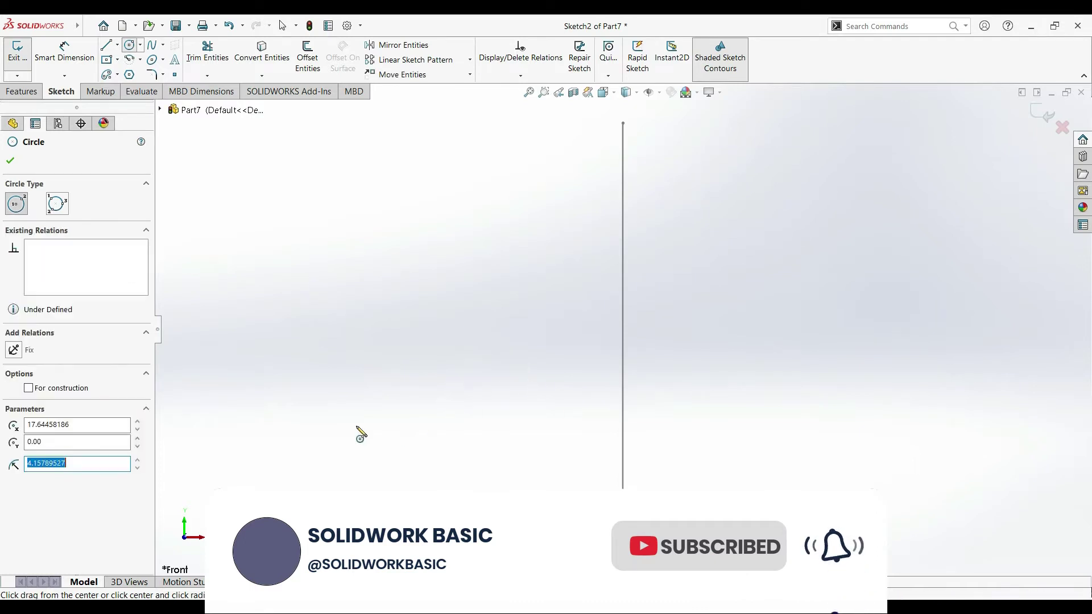
{"action": "left_click", "coordinate": [10, 161]}
{"action": "left_click", "coordinate": [70, 50]}
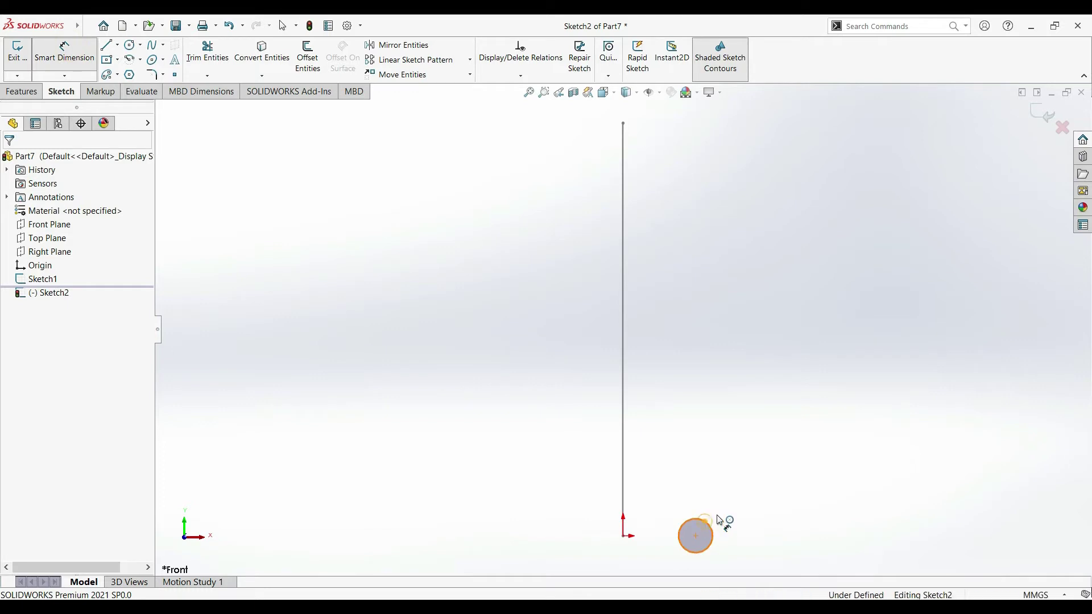
Step: Dimension the circle's diameter to 2 mm
{"action": "left_click", "coordinate": [711, 525]}
{"action": "left_click", "coordinate": [777, 498]}
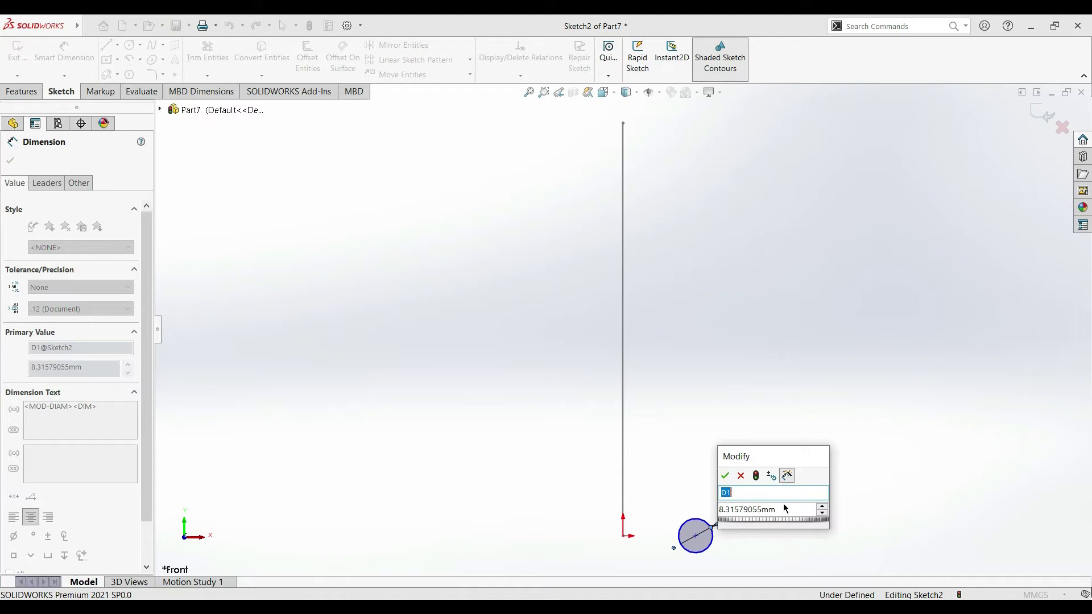
{"action": "left_click", "coordinate": [783, 508]}
{"action": "double_click", "coordinate": [783, 510]}
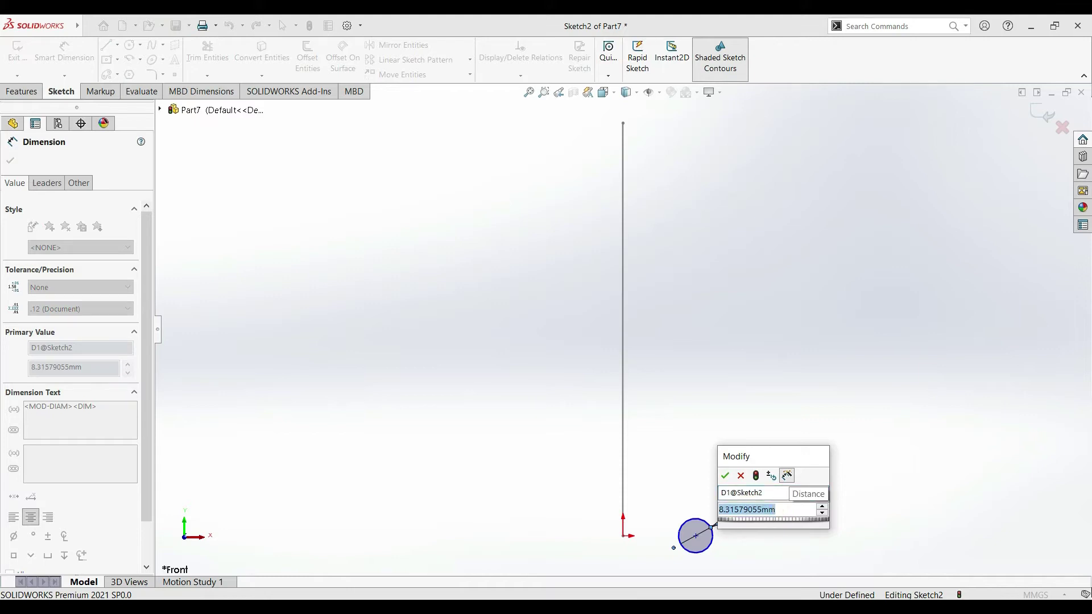
{"action": "type", "text": "2"}
{"action": "key", "text": "Return"}
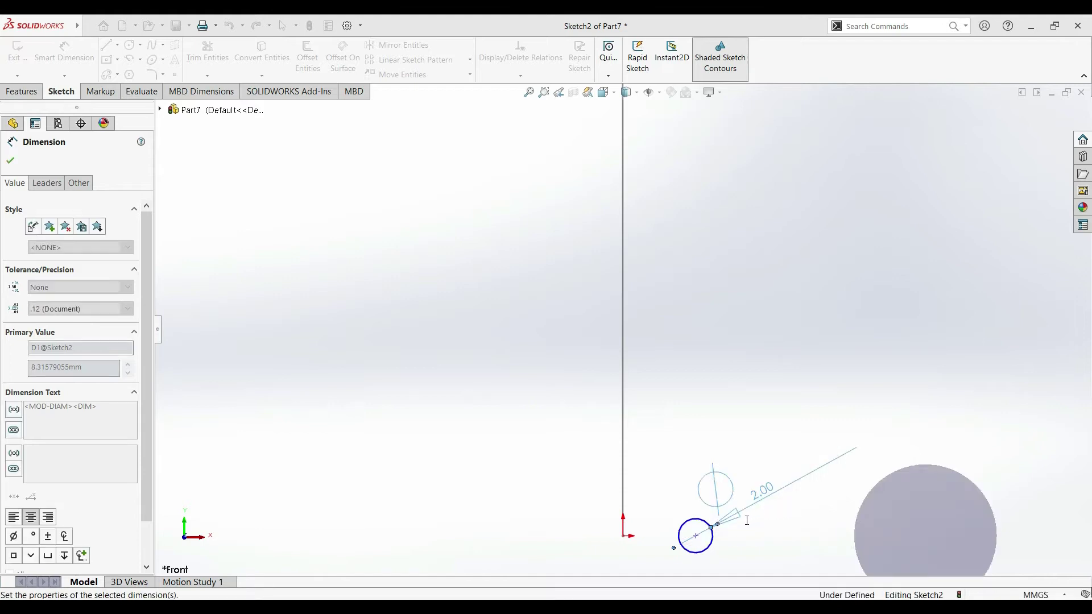
Step: Place the circle's centre 16 mm horizontally from the origin
{"action": "left_click", "coordinate": [624, 444]}
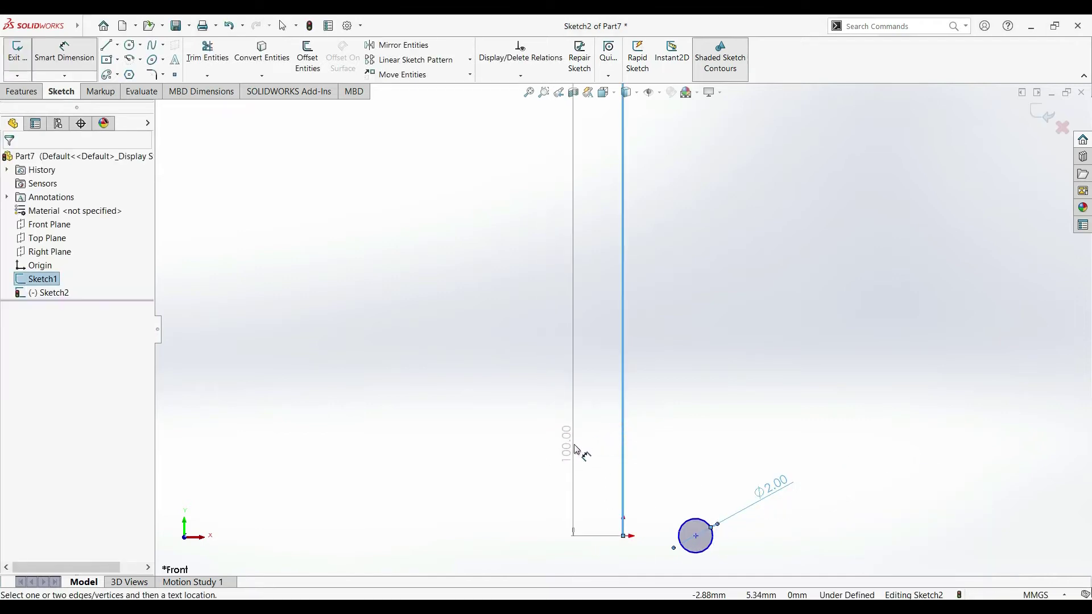
{"action": "key", "text": "Escape"}
{"action": "scroll", "coordinate": [600, 514], "scroll_direction": "down", "scroll_amount": 2}
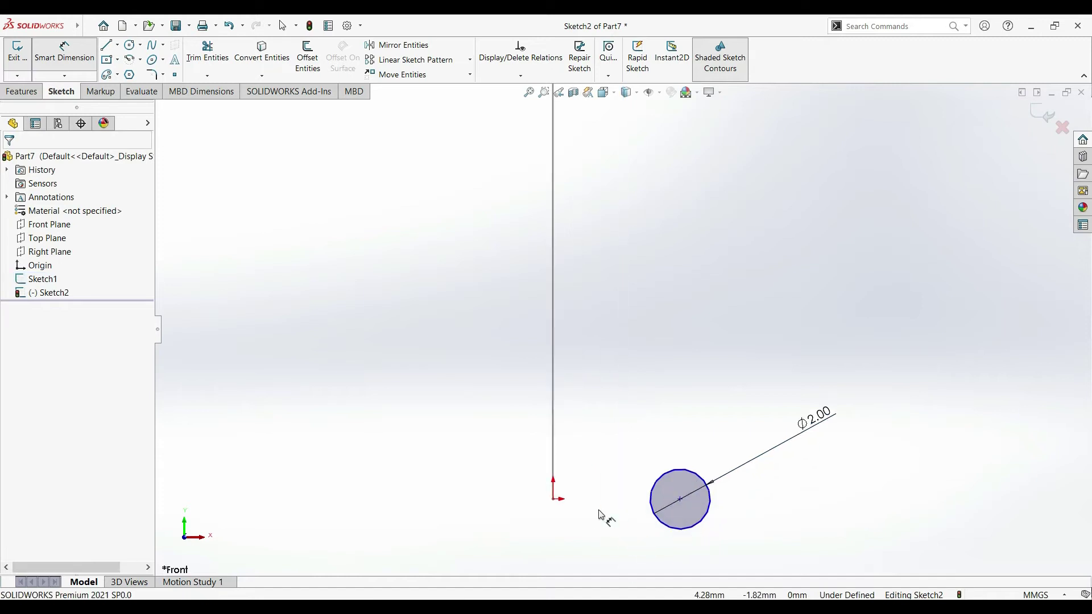
{"action": "left_click", "coordinate": [557, 501]}
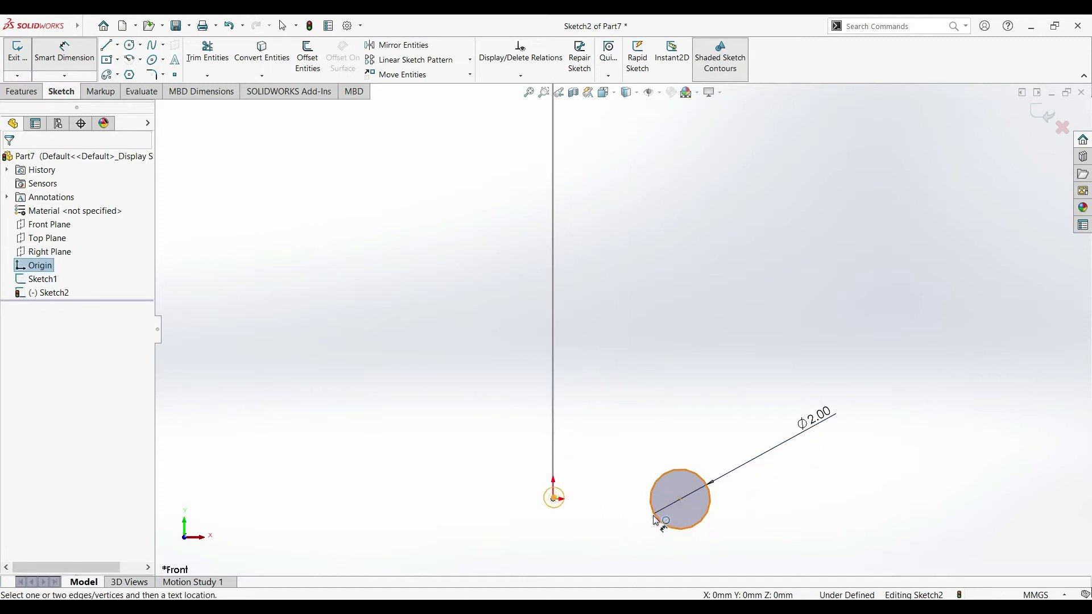
{"action": "left_click", "coordinate": [682, 501]}
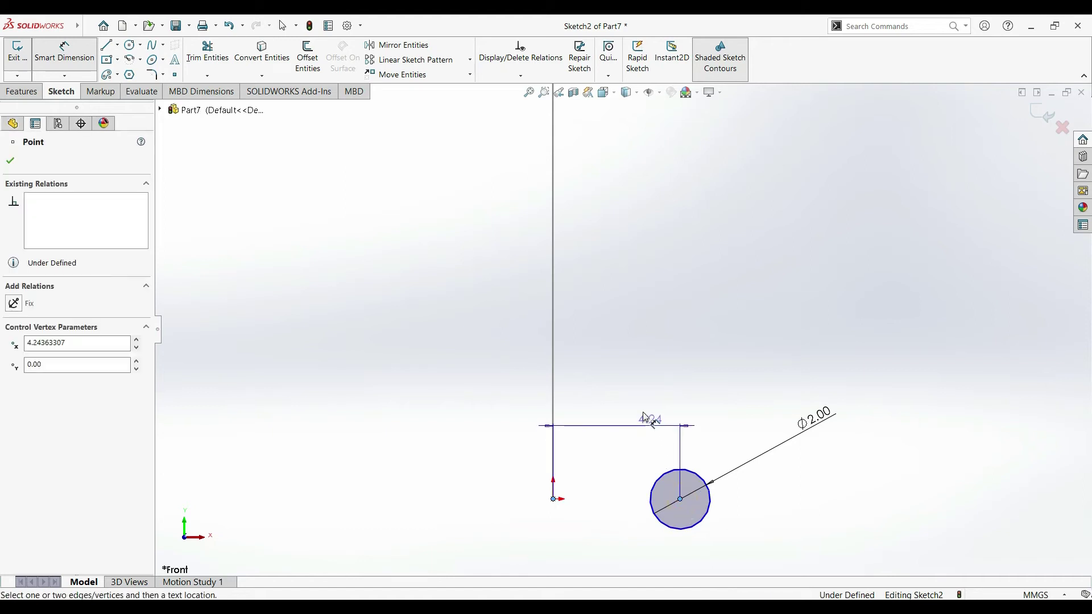
{"action": "left_click", "coordinate": [641, 409]}
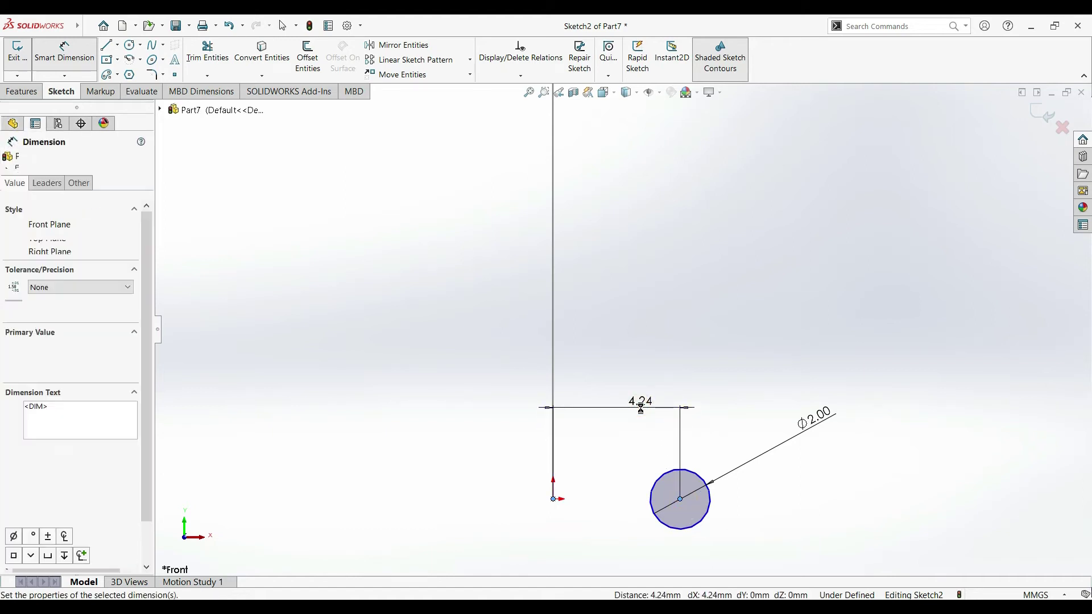
{"action": "left_click", "coordinate": [645, 421]}
{"action": "double_click", "coordinate": [646, 421]}
{"action": "type", "text": "1"}
{"action": "type", "text": "0"}
{"action": "key", "text": "Escape"}
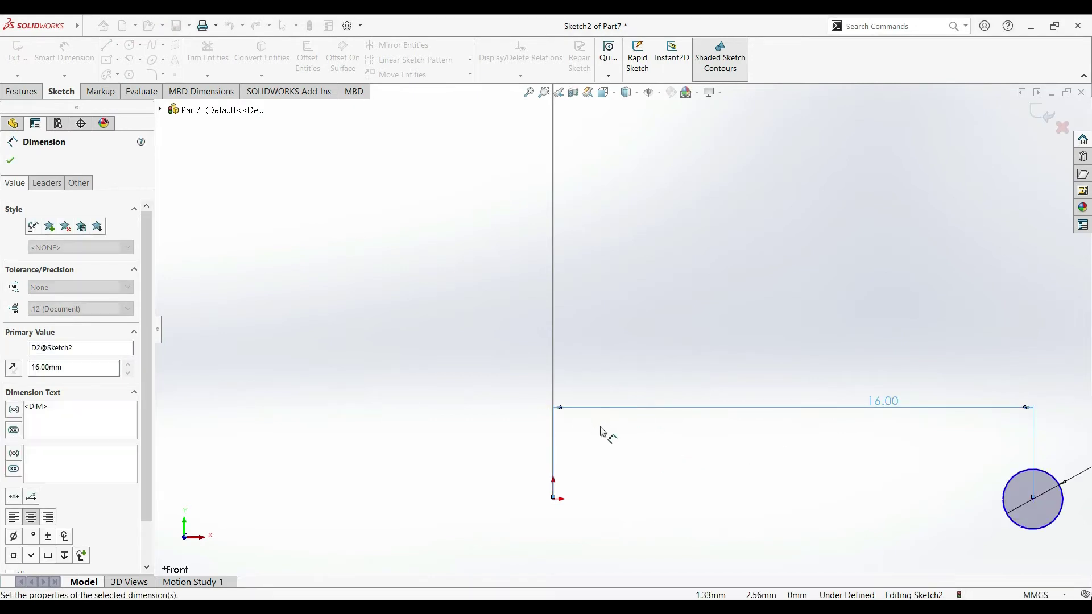
{"action": "scroll", "coordinate": [739, 398], "scroll_direction": "down", "scroll_amount": 5}
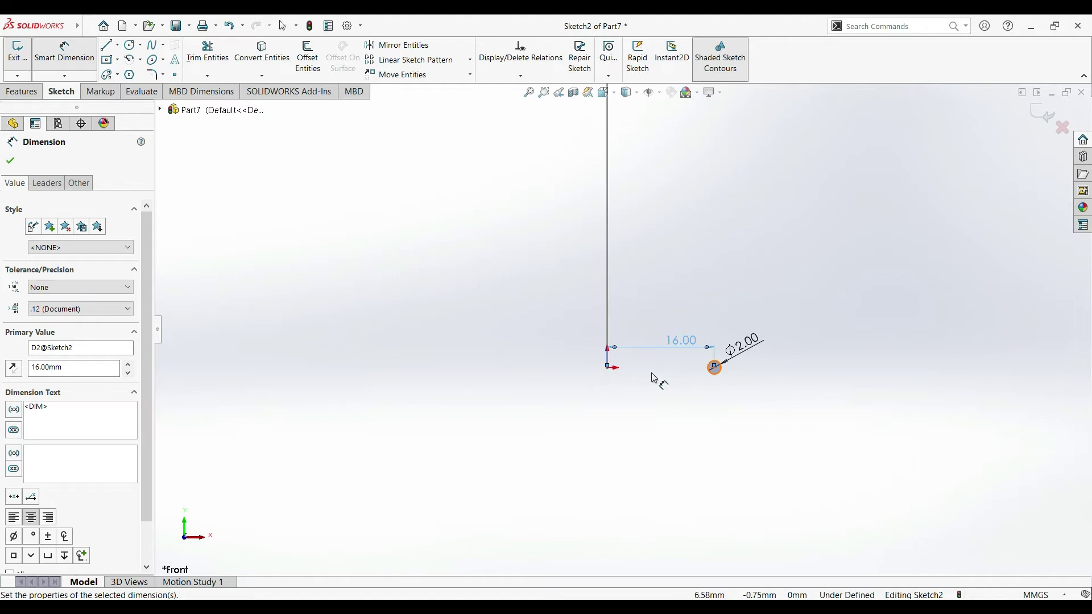
{"action": "left_click", "coordinate": [7, 161]}
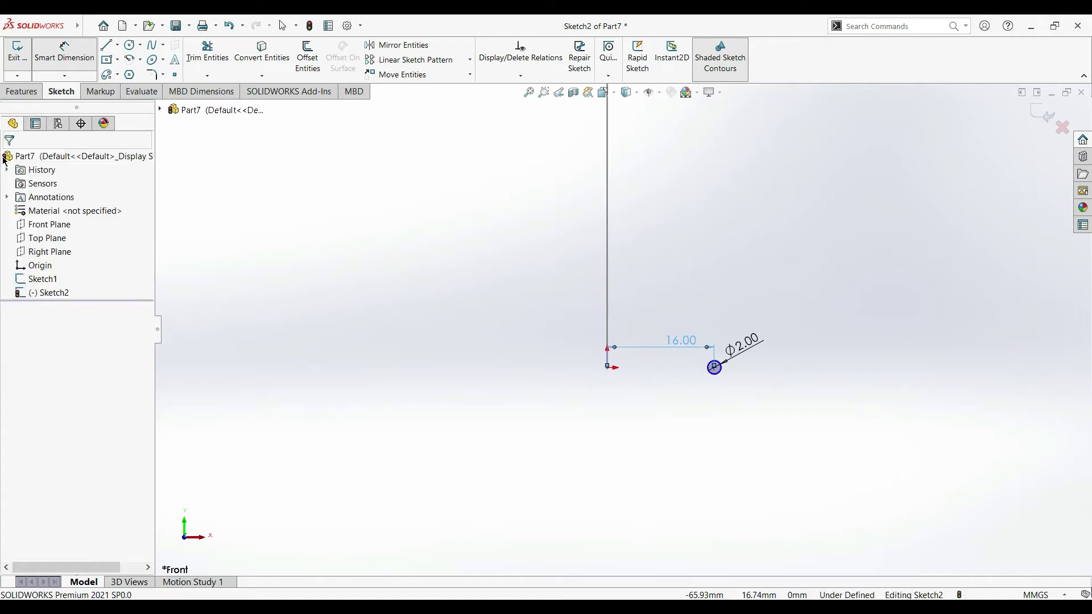
Step: Start a Swept Boss/Base with Sketch2 as profile and the Sketch1 line as path
{"action": "left_click", "coordinate": [49, 293]}
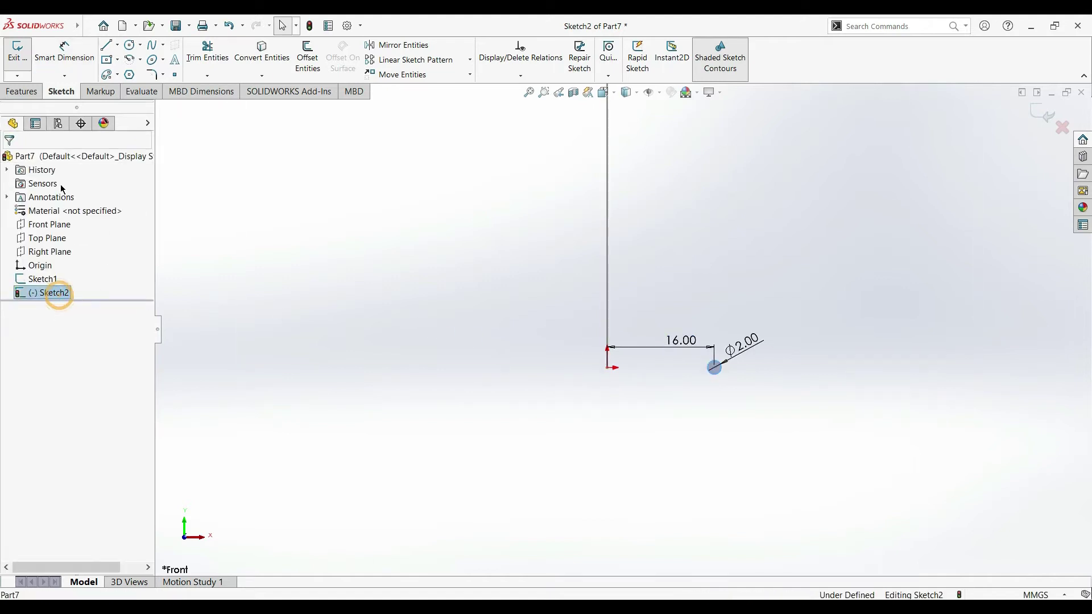
{"action": "left_click", "coordinate": [22, 93]}
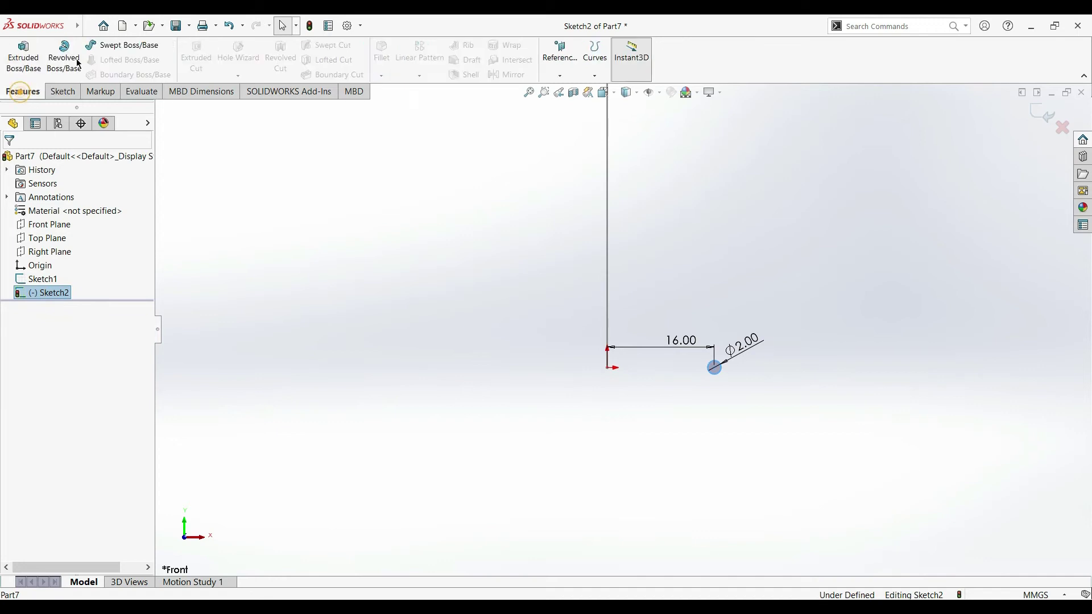
{"action": "left_click", "coordinate": [103, 47]}
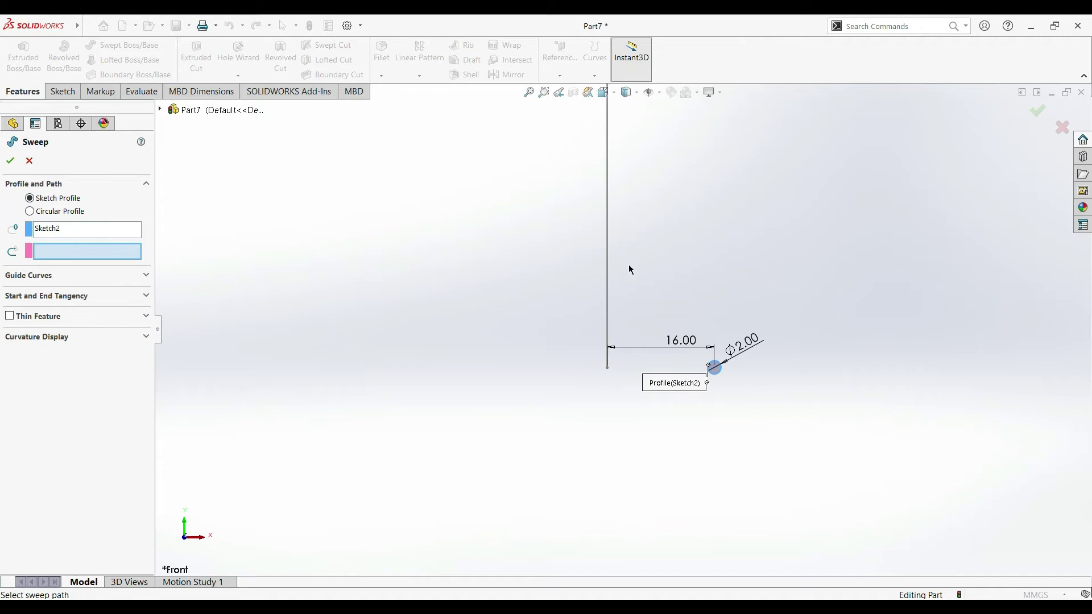
{"action": "left_click", "coordinate": [606, 289]}
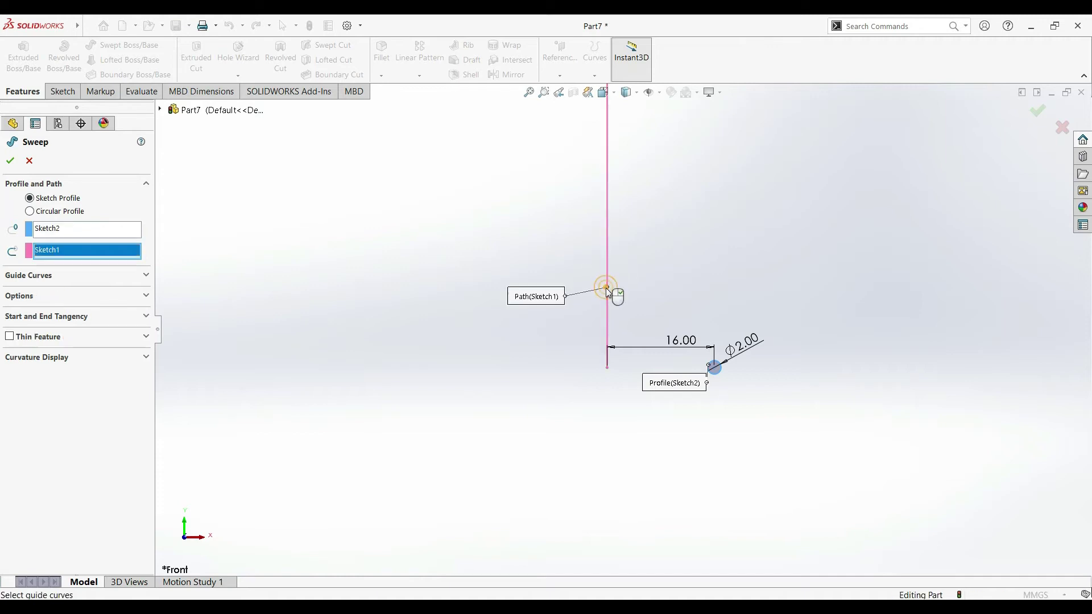
Step: Give the sweep a 30-revolution profile twist and create the coil Sweep1
{"action": "left_click", "coordinate": [146, 297]}
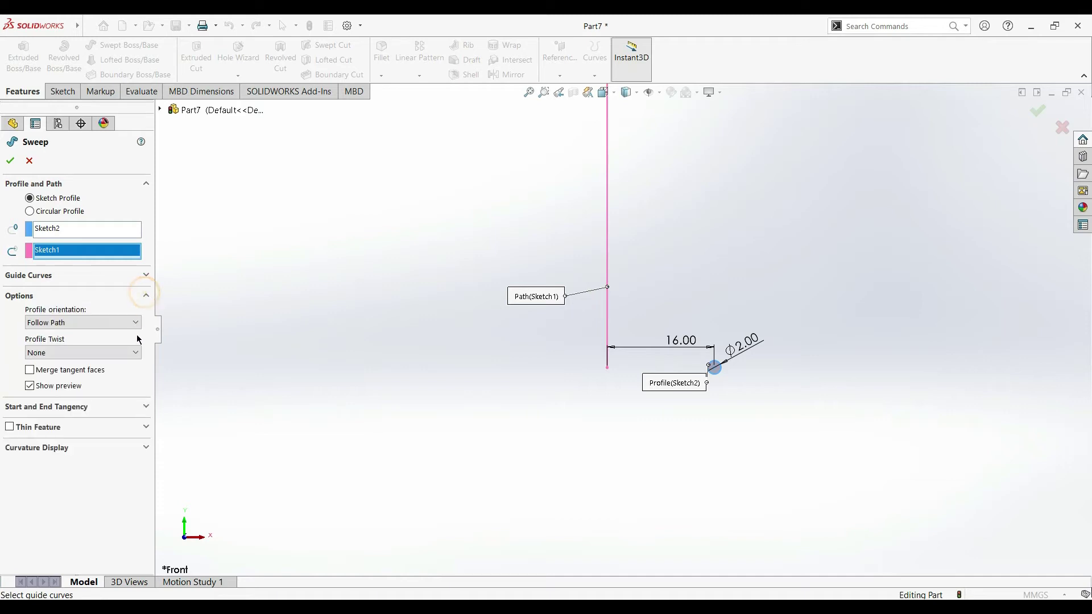
{"action": "left_click", "coordinate": [137, 353]}
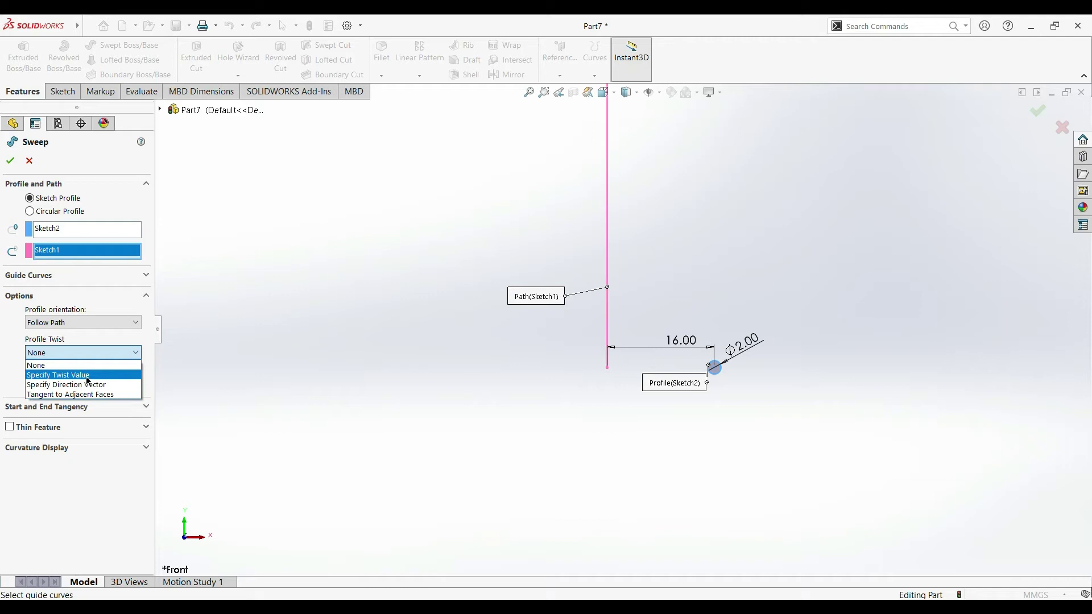
{"action": "left_click", "coordinate": [87, 376]}
{"action": "left_click", "coordinate": [137, 360]}
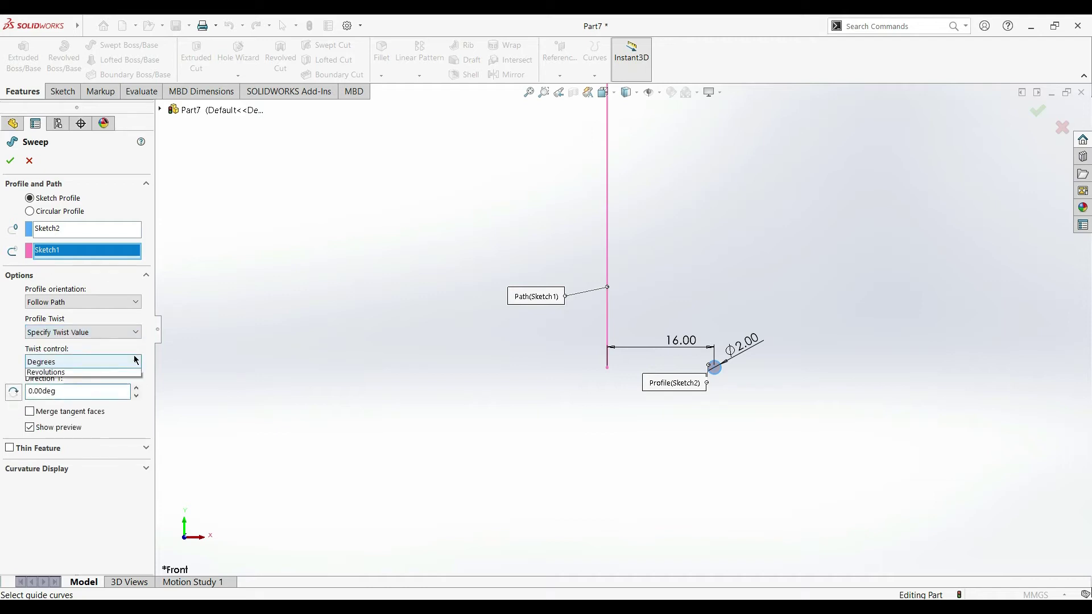
{"action": "left_click", "coordinate": [120, 388]}
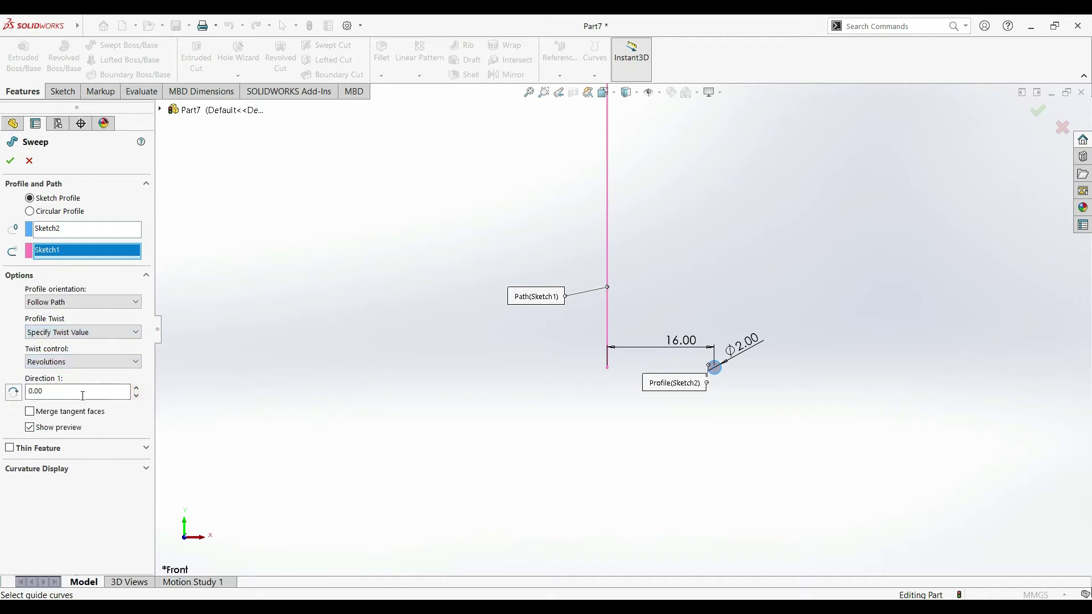
{"action": "left_click_drag", "start_coordinate": [82, 391], "coordinate": [27, 391]}
{"action": "type", "text": "35"}
{"action": "key", "text": "Return"}
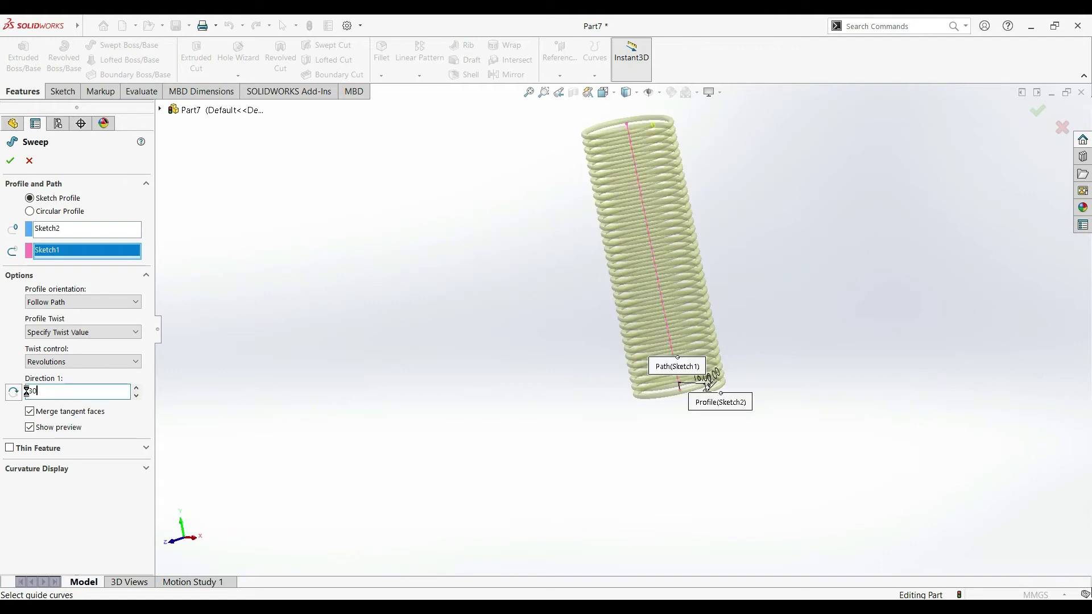
{"action": "key", "text": "Return"}
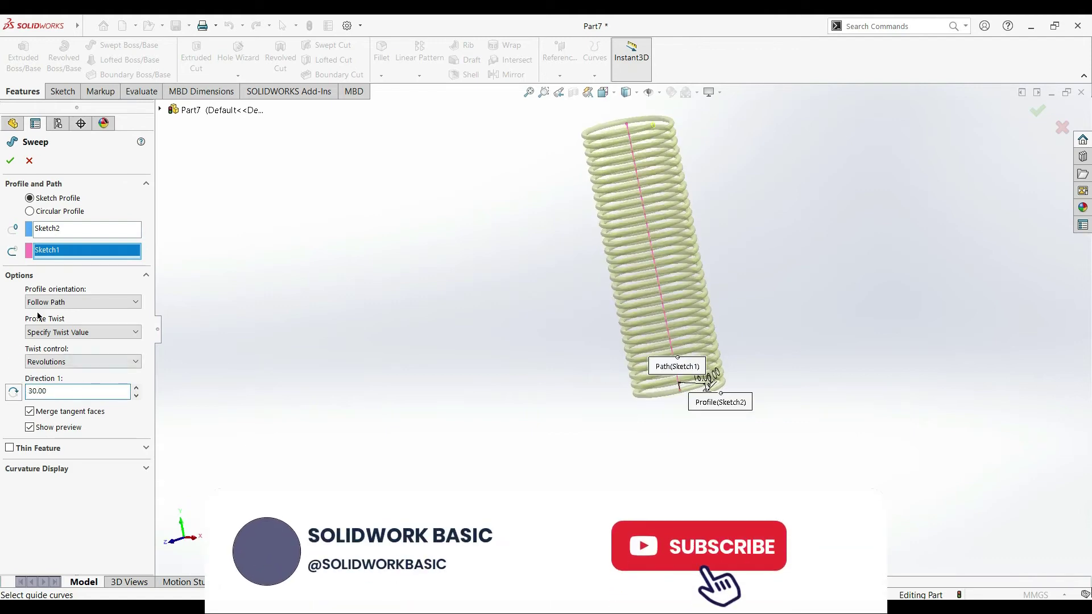
{"action": "left_click", "coordinate": [10, 160]}
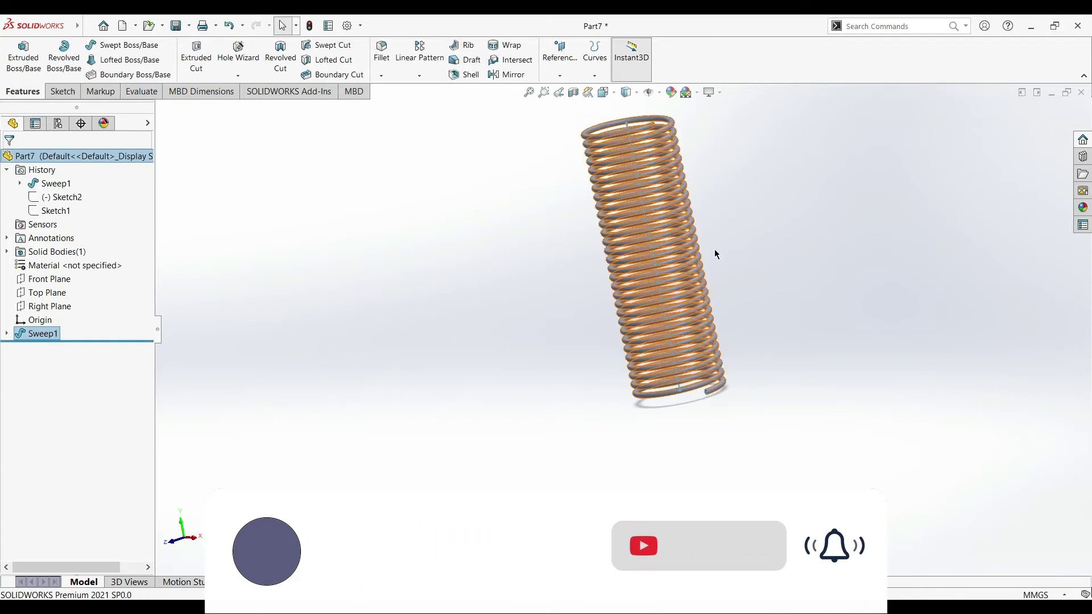
Step: Assign Chrome Stainless Steel to the part from the Material shortcut menu
{"action": "left_click", "coordinate": [733, 250]}
{"action": "scroll", "coordinate": [745, 258], "scroll_direction": "up", "scroll_amount": 3}
{"action": "middle_click_drag", "start_coordinate": [754, 258], "coordinate": [700, 261]}
{"action": "scroll", "coordinate": [699, 261], "scroll_direction": "down", "scroll_amount": 3}
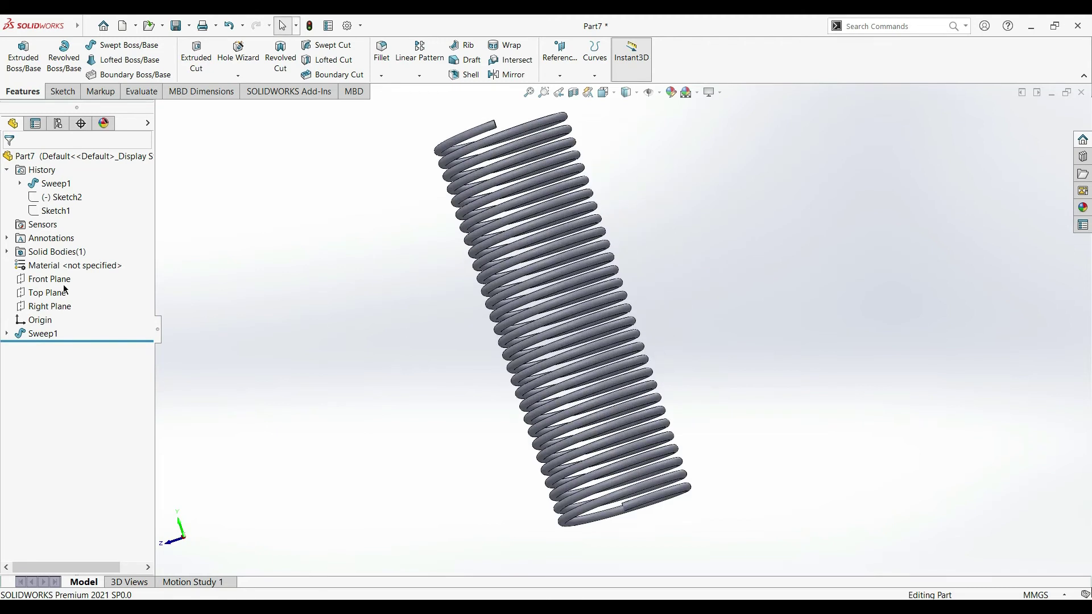
{"action": "left_click", "coordinate": [91, 265]}
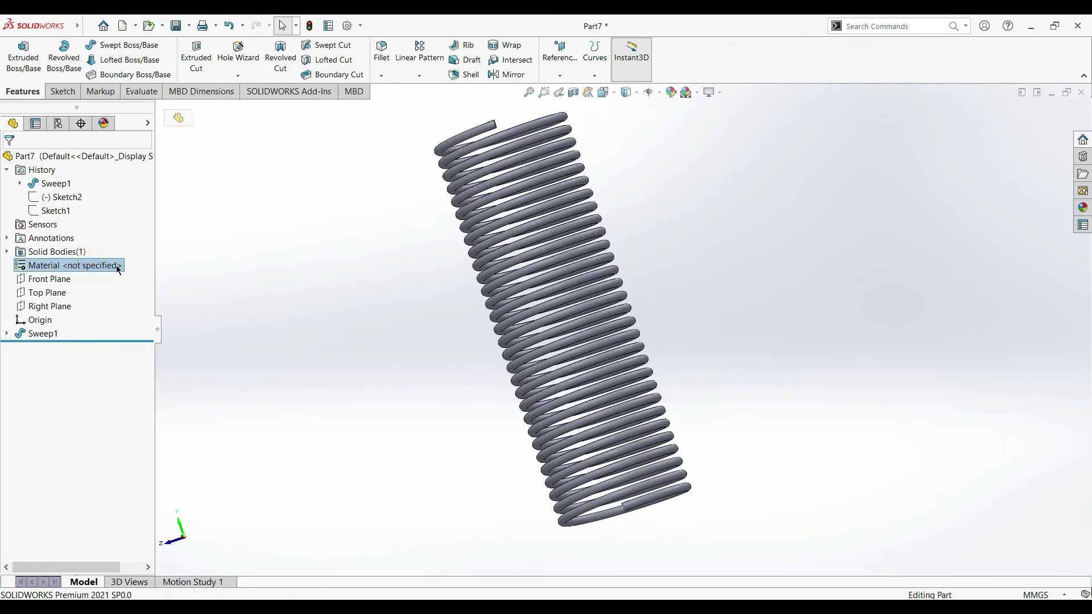
{"action": "right_click", "coordinate": [116, 269]}
{"action": "left_click", "coordinate": [123, 274]}
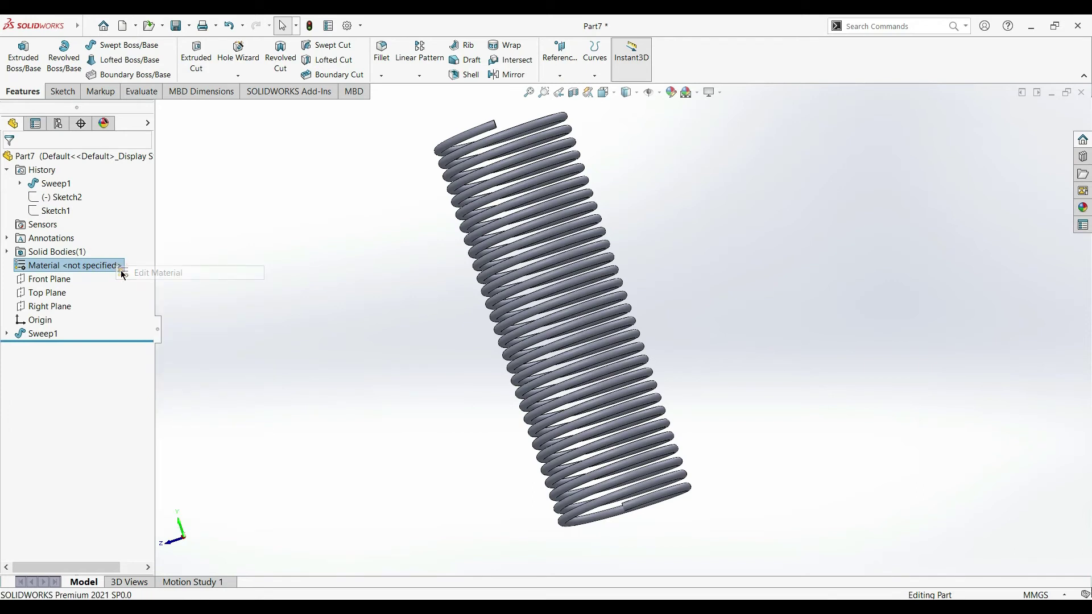
{"action": "right_click", "coordinate": [98, 262]}
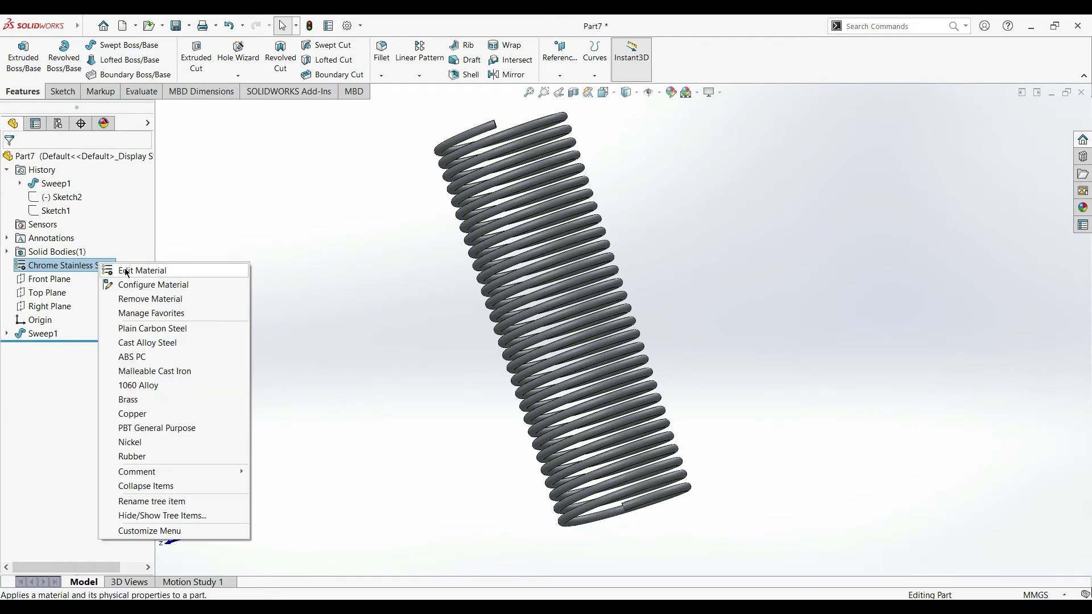
Step: Apply Stainless Steel (ferritic) in the Material dialog, then close the dialog
{"action": "left_click", "coordinate": [125, 268]}
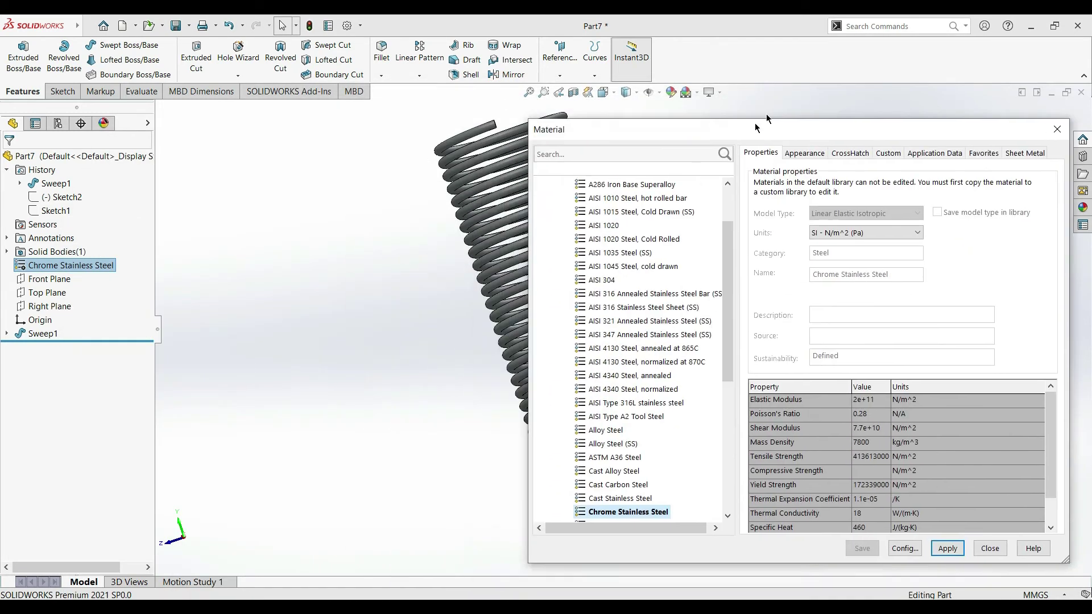
{"action": "mouse_move", "coordinate": [503, 94]}
{"action": "left_mouse_down"}
{"action": "mouse_move", "coordinate": [826, 50]}
{"action": "mouse_move", "coordinate": [835, 68]}
{"action": "left_mouse_up"}
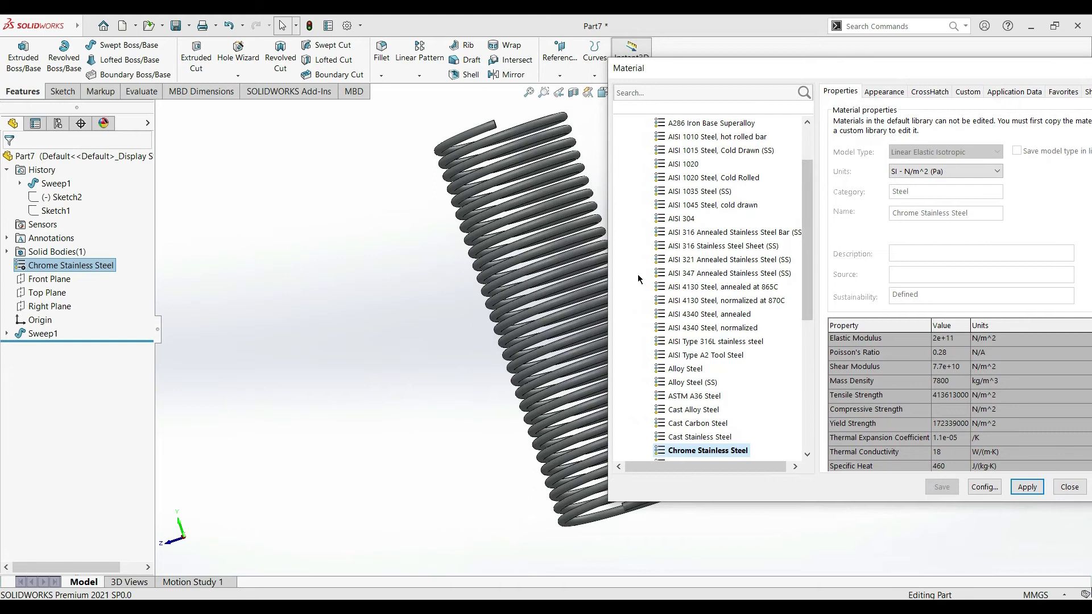
{"action": "scroll", "coordinate": [697, 315], "scroll_direction": "down", "scroll_amount": 2}
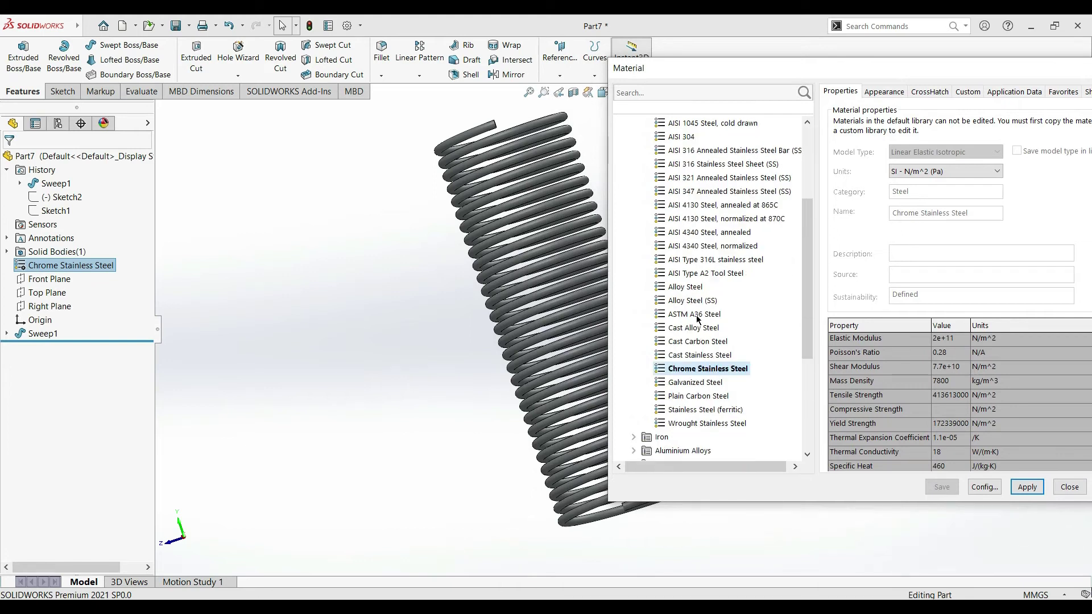
{"action": "left_click", "coordinate": [699, 410]}
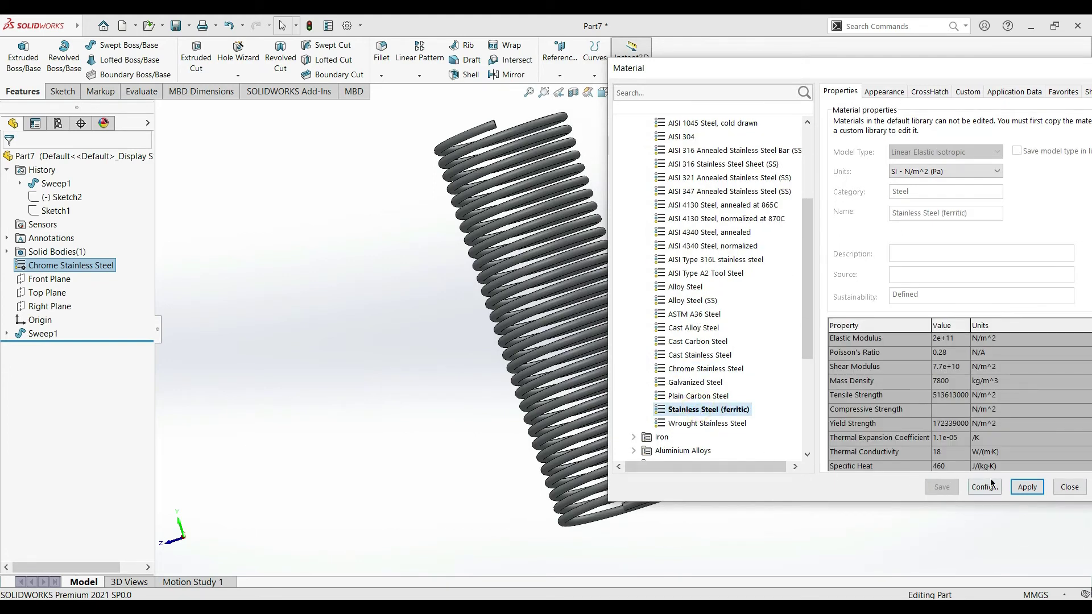
{"action": "left_click", "coordinate": [1025, 489]}
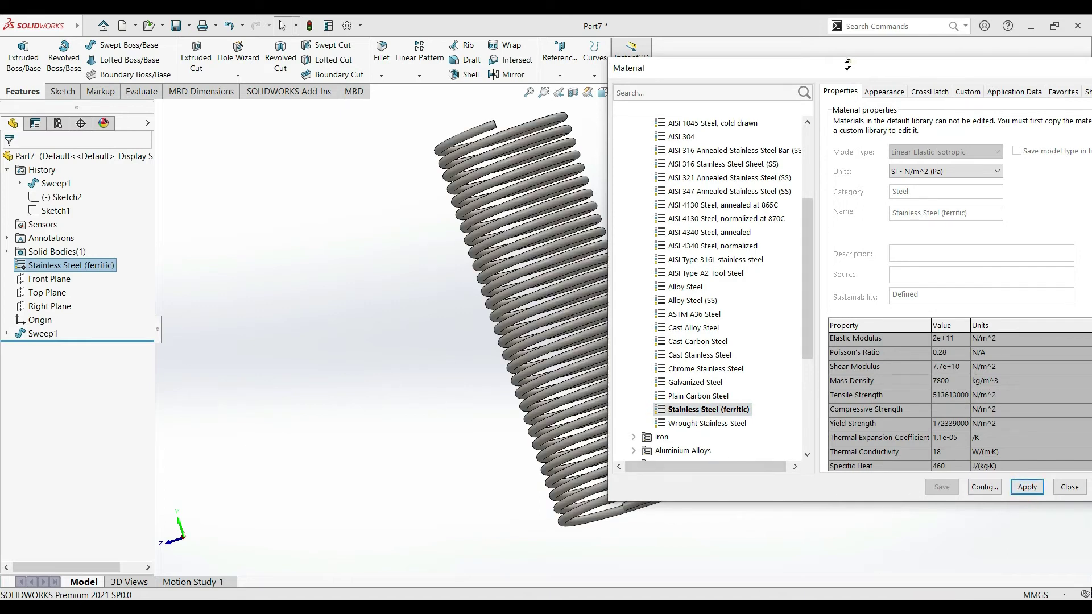
{"action": "left_click_drag", "start_coordinate": [847, 64], "coordinate": [847, 87]}
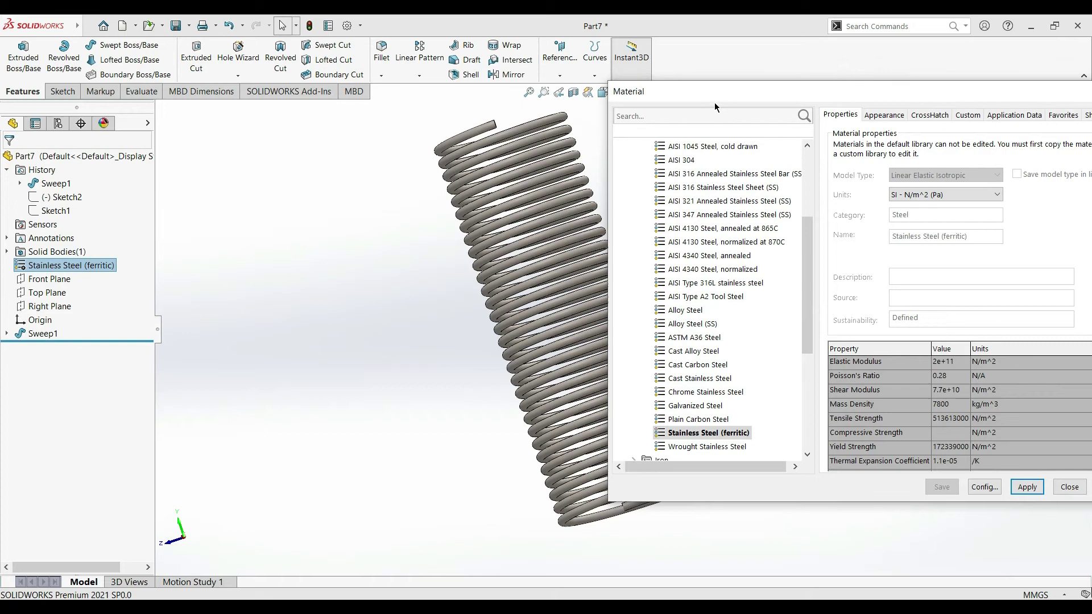
{"action": "left_click_drag", "start_coordinate": [700, 100], "coordinate": [351, 185]}
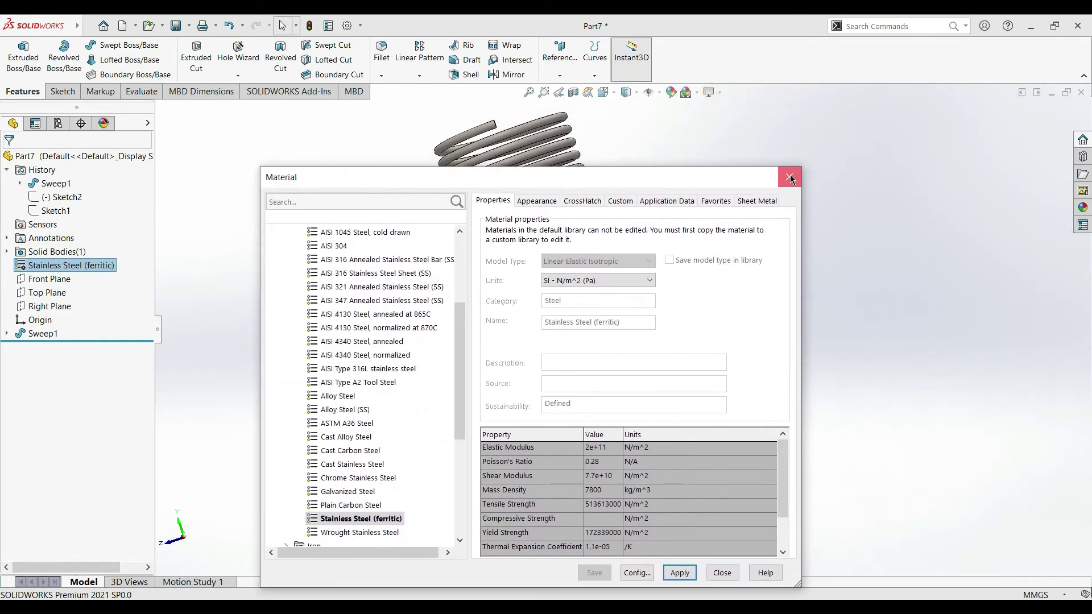
{"action": "left_click", "coordinate": [790, 177]}
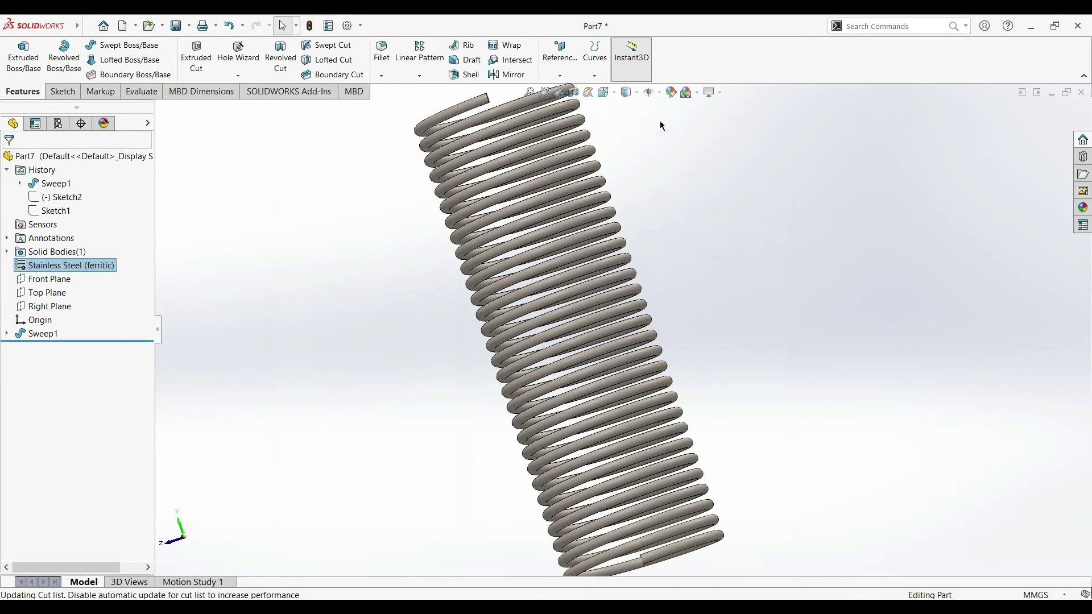
{"action": "left_click", "coordinate": [615, 92]}
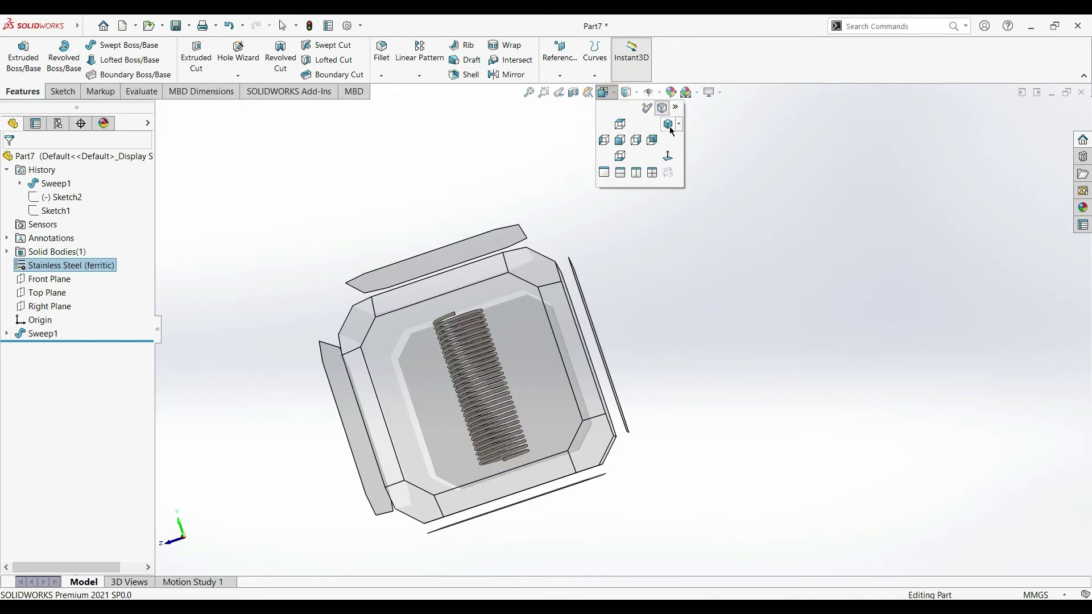
{"action": "left_click", "coordinate": [670, 126]}
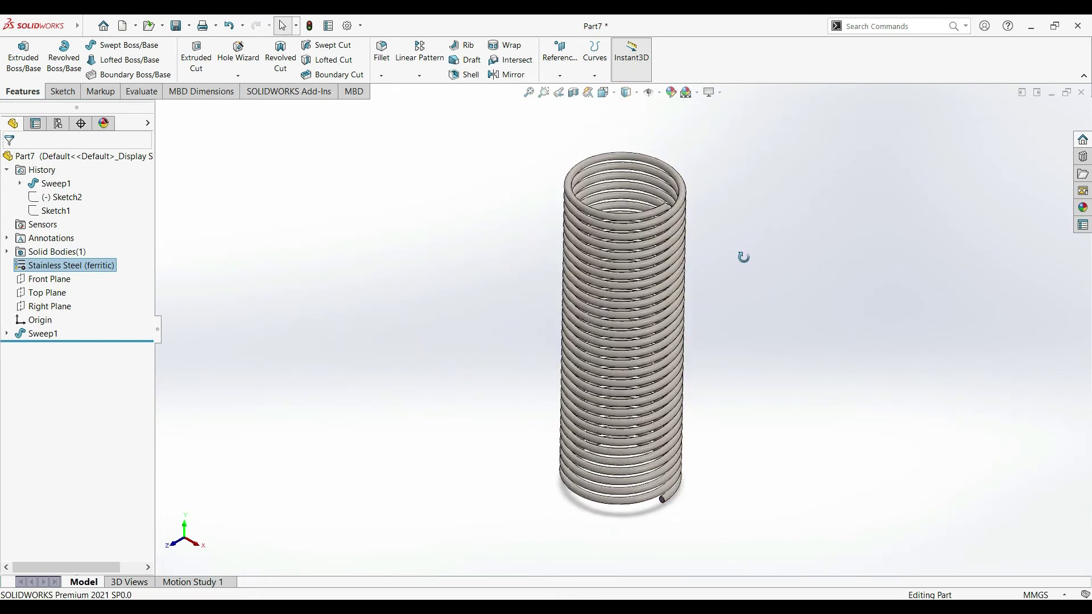
{"action": "scroll", "coordinate": [767, 297], "scroll_direction": "up", "scroll_amount": 3}
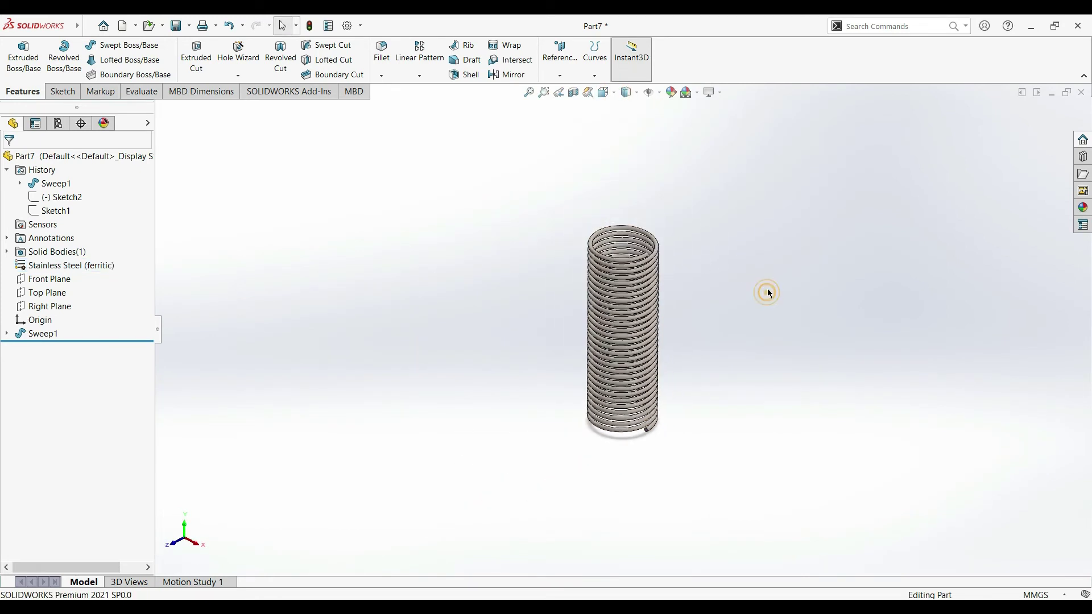
{"action": "middle_click_drag", "start_coordinate": [765, 290], "coordinate": [620, 272]}
{"action": "scroll", "coordinate": [722, 282], "scroll_direction": "down", "scroll_amount": 3}
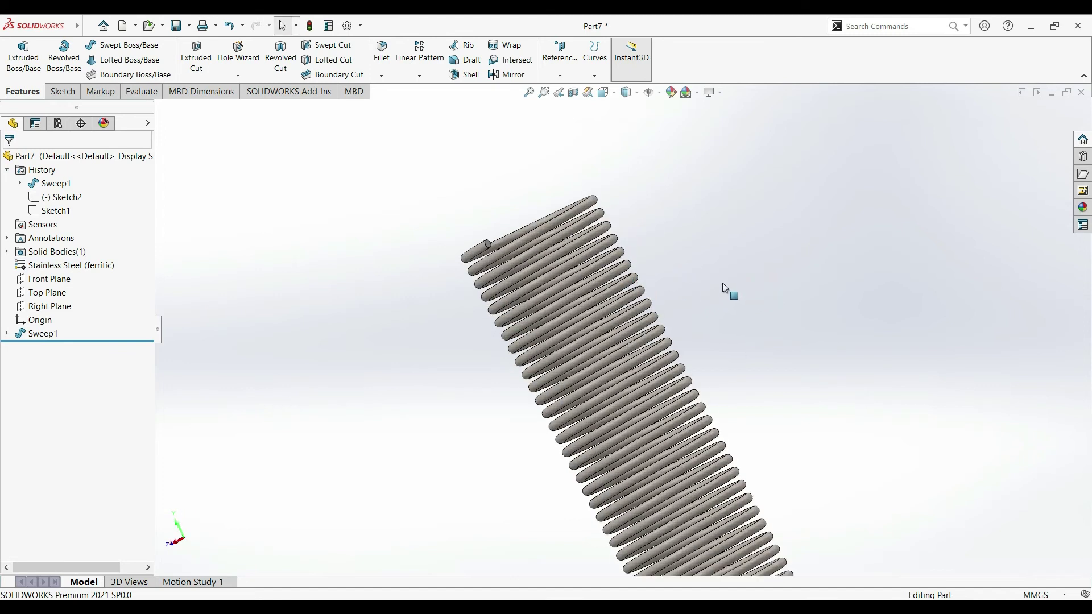
{"action": "scroll", "coordinate": [648, 370], "scroll_direction": "up", "scroll_amount": 4}
{"action": "scroll", "coordinate": [517, 405], "scroll_direction": "down", "scroll_amount": 1}
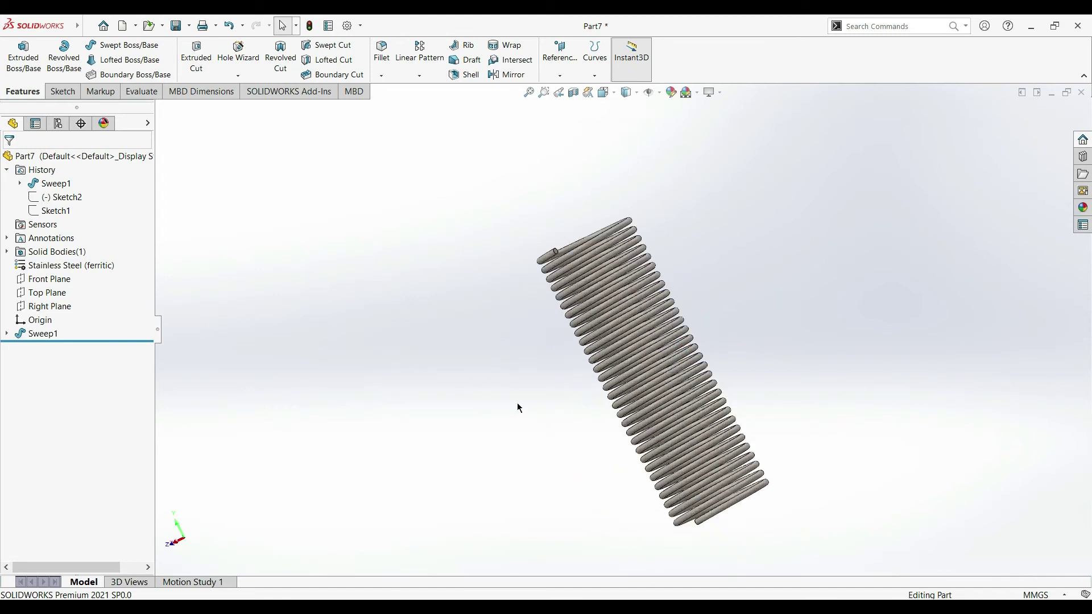
{"action": "scroll", "coordinate": [517, 405], "scroll_direction": "down", "scroll_amount": 3}
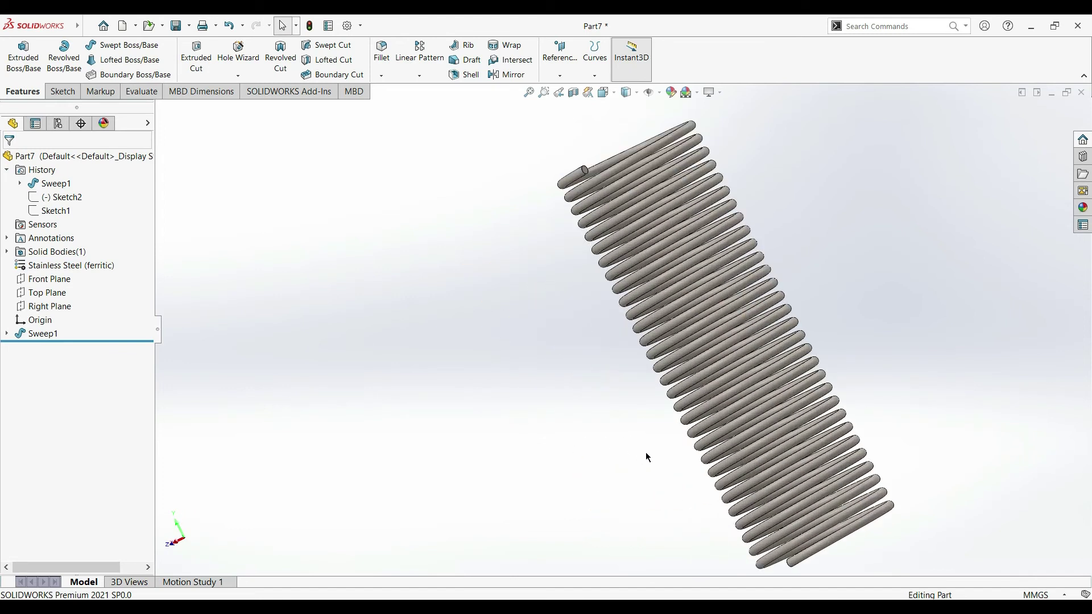
Step: Preview chrome finishes on the spring: chromium plate, brushed, satin, matte, sandblasted, burnished
{"action": "left_click", "coordinate": [674, 98]}
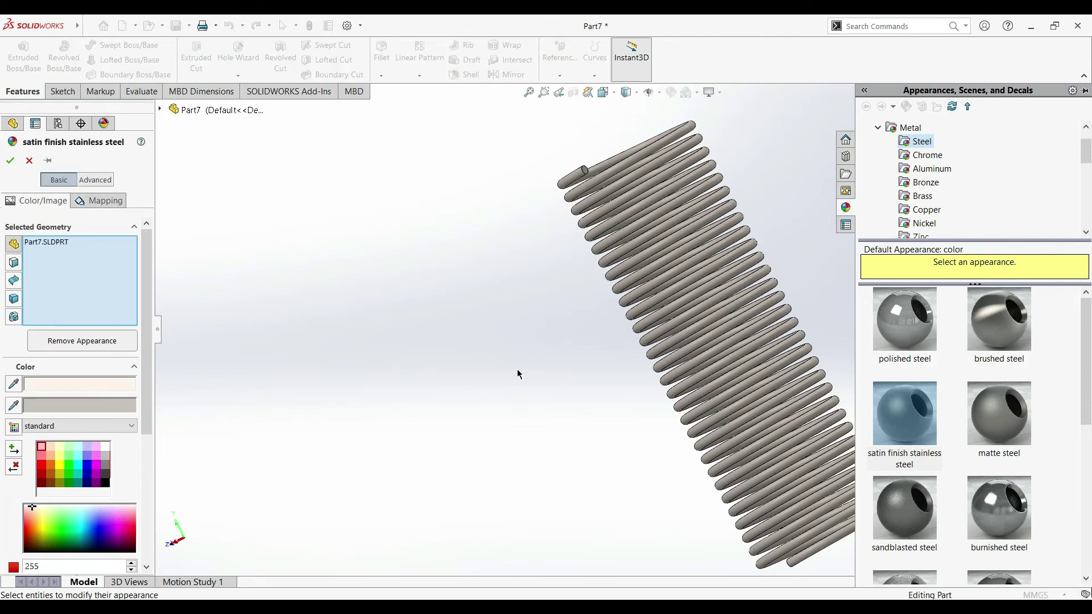
{"action": "left_click", "coordinate": [933, 156]}
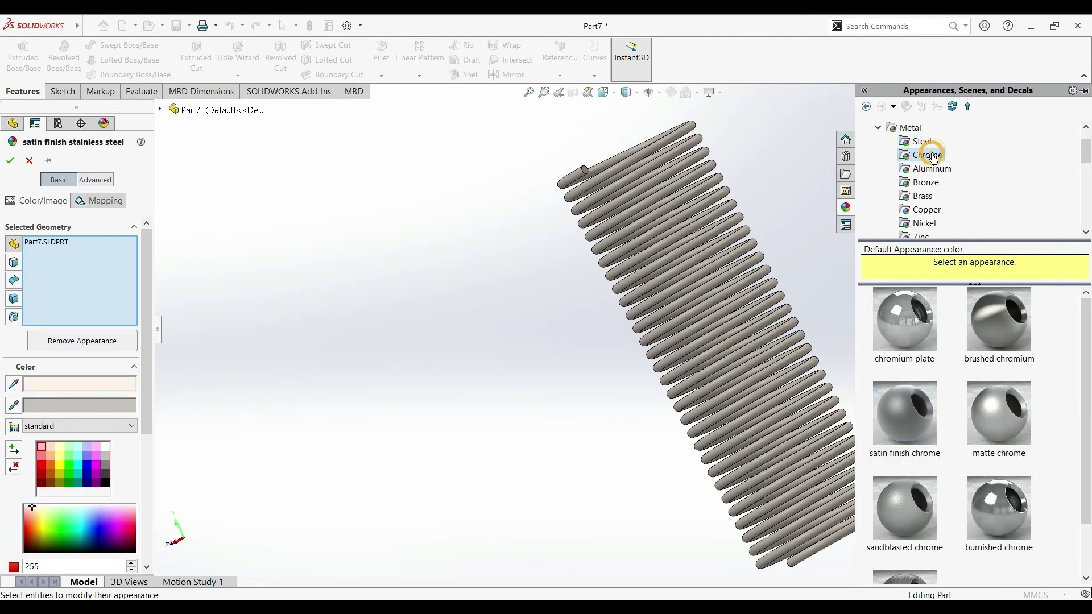
{"action": "left_click", "coordinate": [925, 319]}
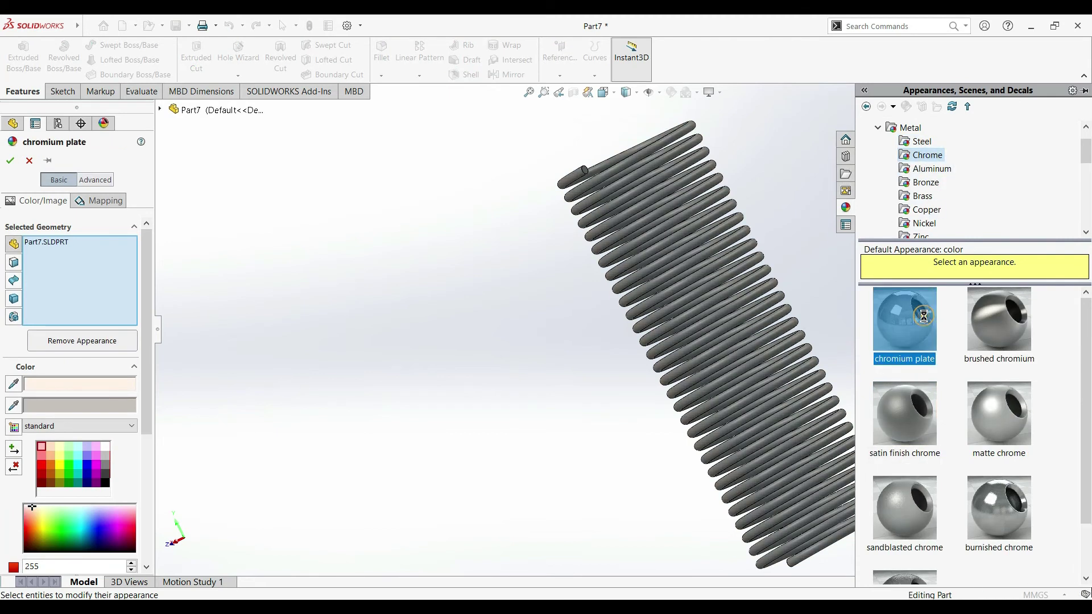
{"action": "left_click", "coordinate": [1014, 343]}
{"action": "left_click", "coordinate": [924, 425]}
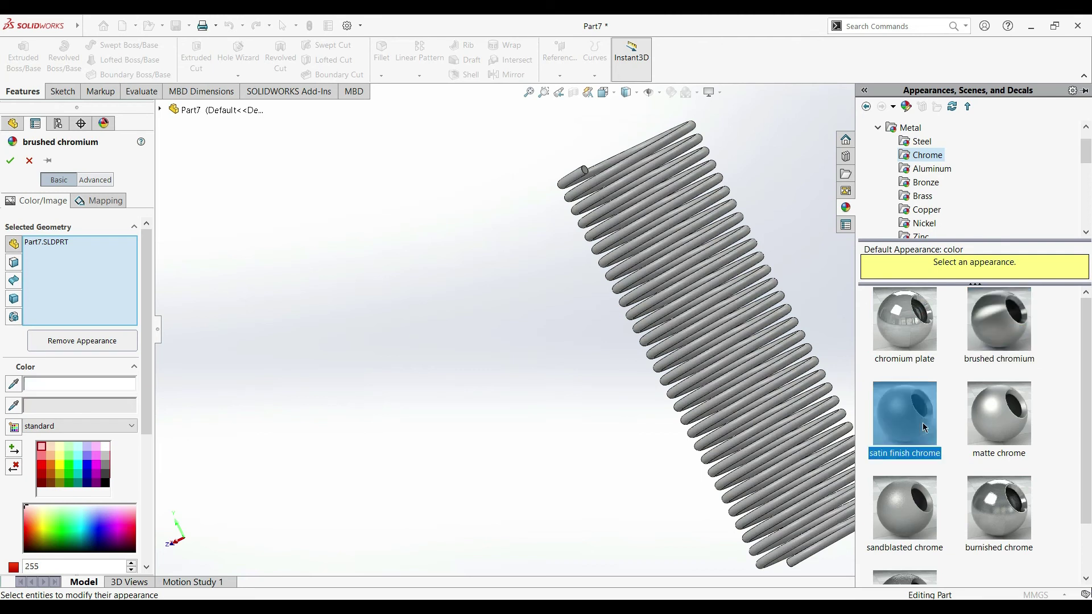
{"action": "left_click", "coordinate": [975, 435]}
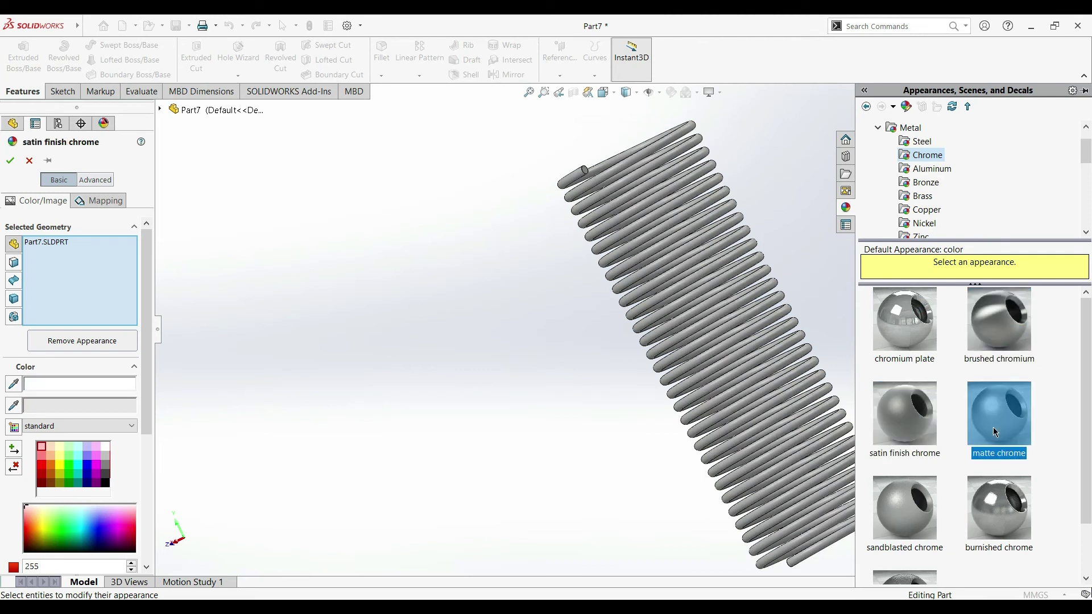
{"action": "left_click", "coordinate": [918, 515]}
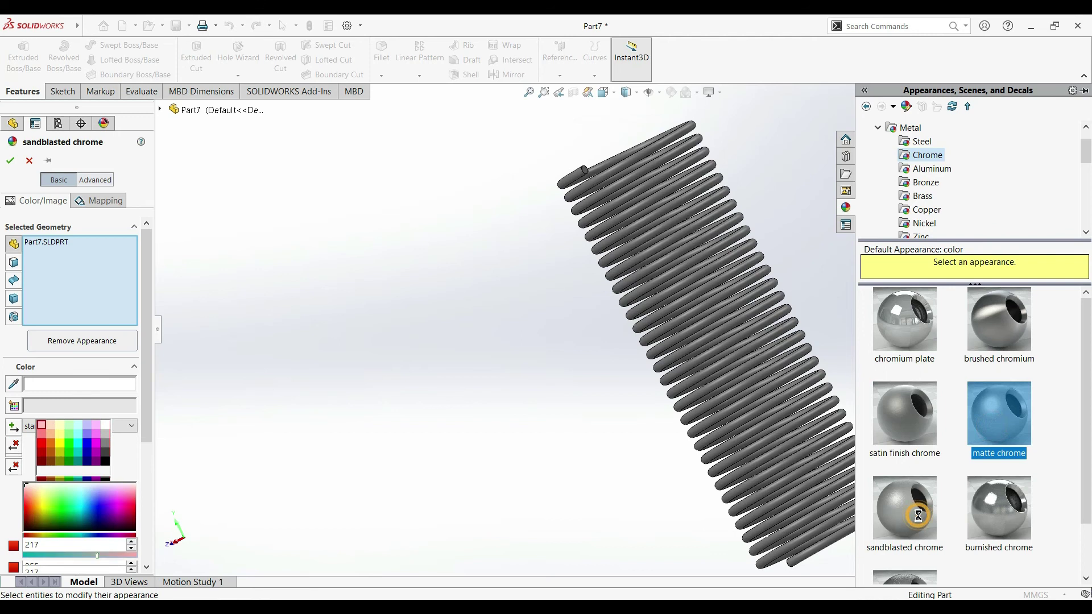
{"action": "left_click", "coordinate": [1006, 517]}
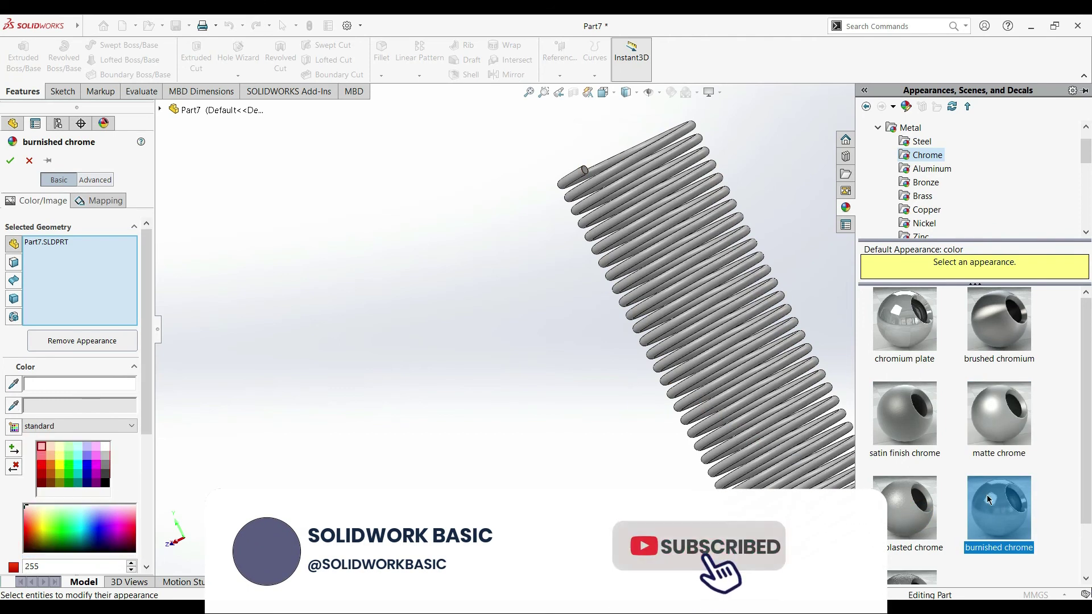
Step: Try grey, white and magenta tints and chromium plate cast, then settle on burnished chrome
{"action": "left_click", "coordinate": [104, 465]}
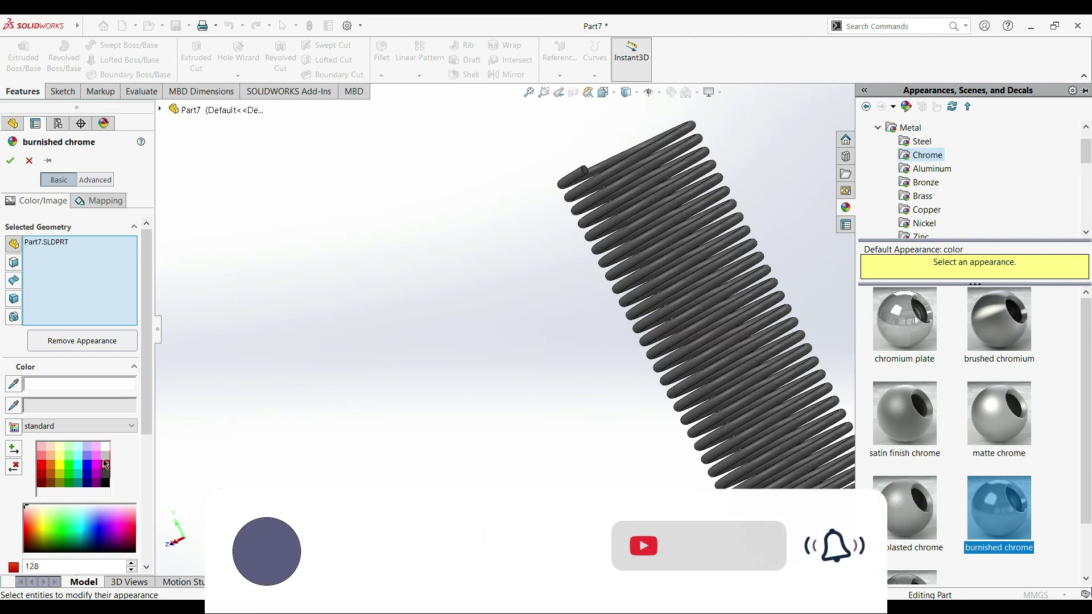
{"action": "left_click", "coordinate": [104, 455]}
{"action": "left_click", "coordinate": [103, 447]}
{"action": "left_click", "coordinate": [92, 457]}
{"action": "scroll", "coordinate": [1017, 504], "scroll_direction": "down", "scroll_amount": 1}
{"action": "left_click", "coordinate": [922, 538]}
{"action": "left_click", "coordinate": [1013, 459]}
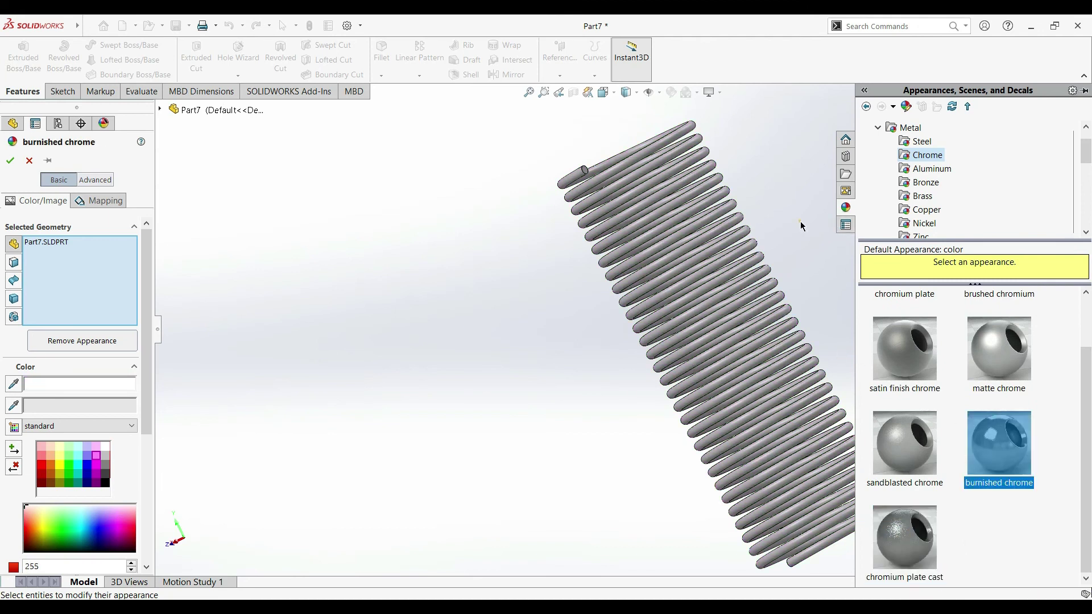
{"action": "left_click_drag", "start_coordinate": [852, 234], "coordinate": [855, 233]}
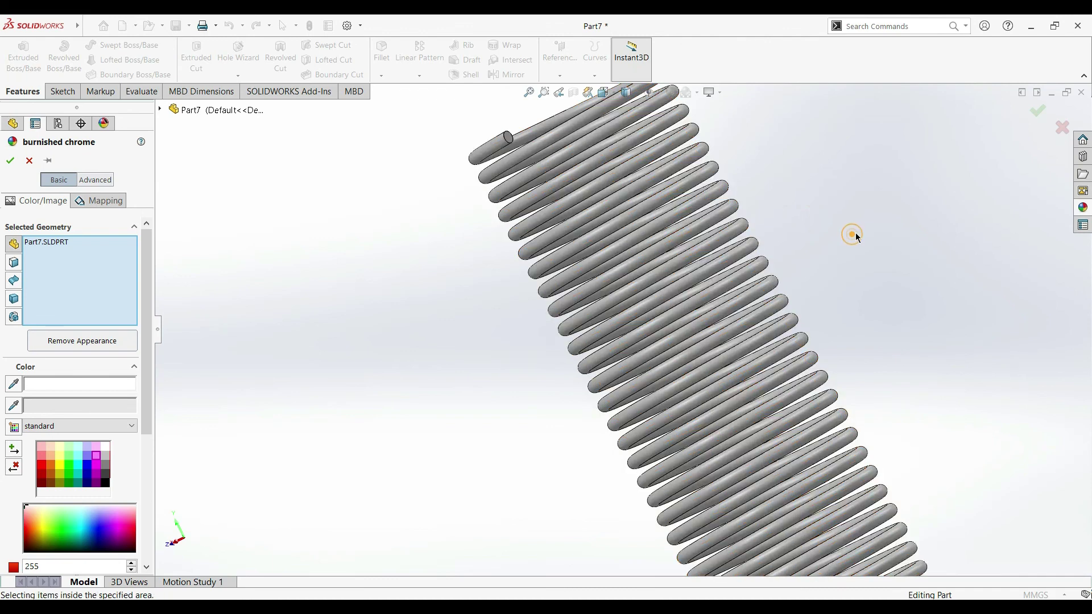
{"action": "middle_click_drag", "start_coordinate": [823, 234], "coordinate": [861, 248]}
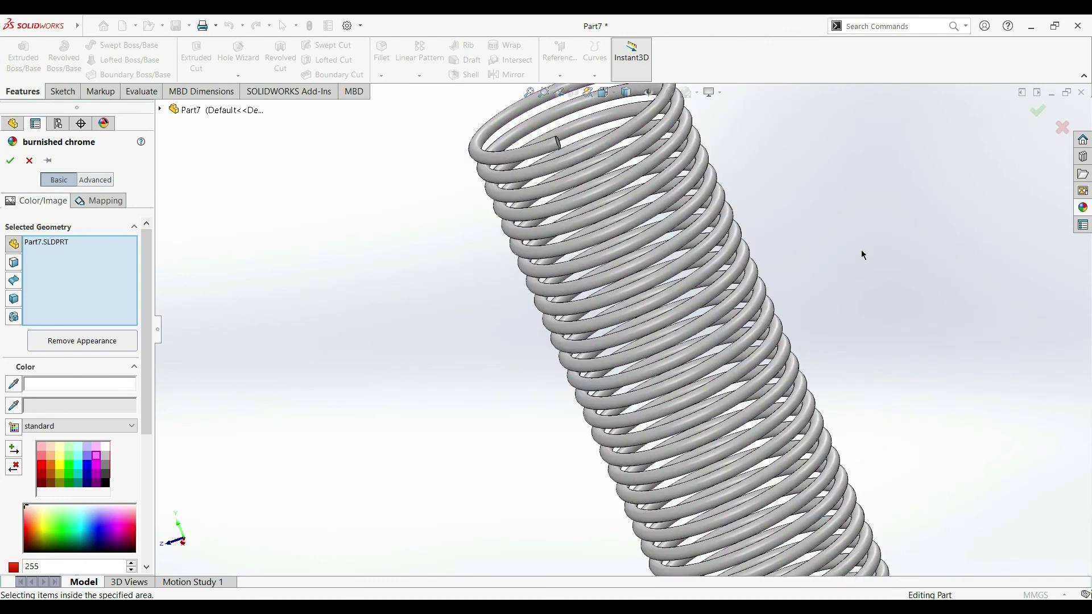
{"action": "scroll", "coordinate": [834, 304], "scroll_direction": "up", "scroll_amount": 3}
{"action": "scroll", "coordinate": [821, 334], "scroll_direction": "up", "scroll_amount": 2}
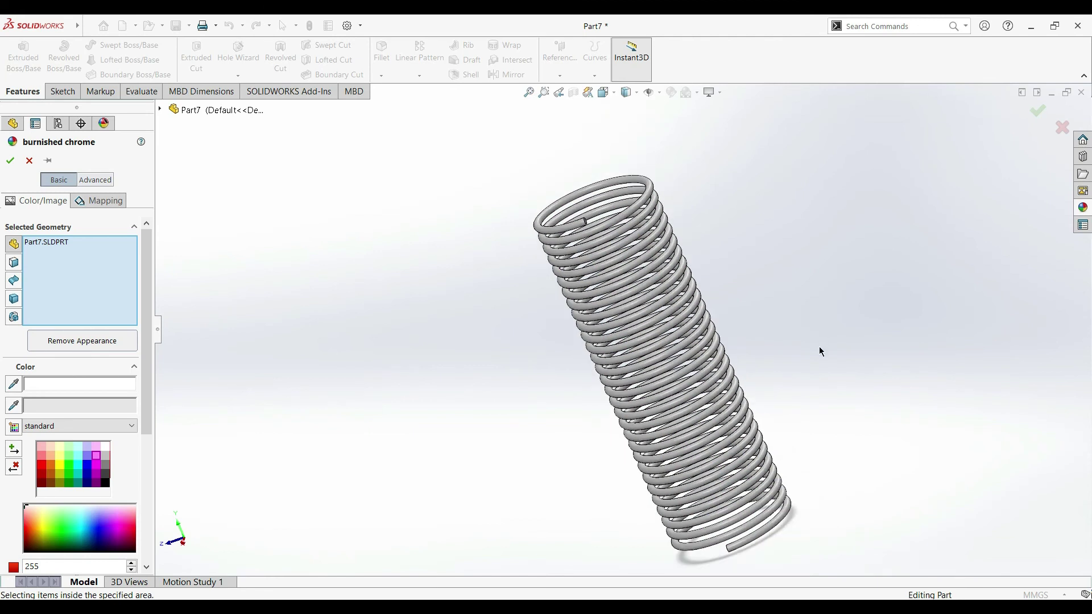